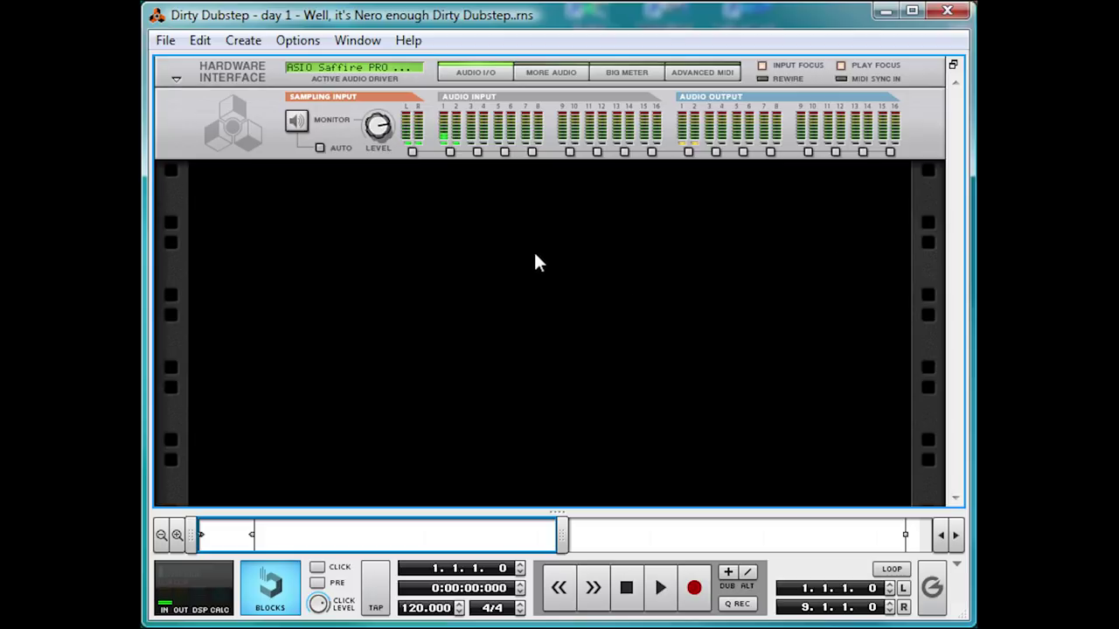
Set the song tempo to 140 BPM.
double_click(412, 607)
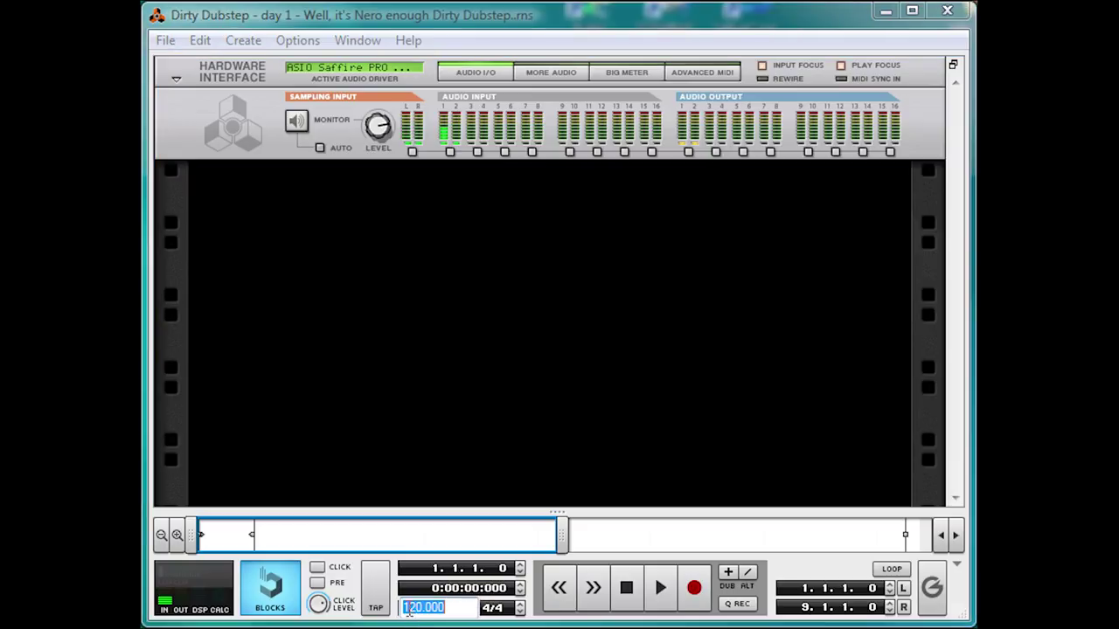
type("140")
key("Return")
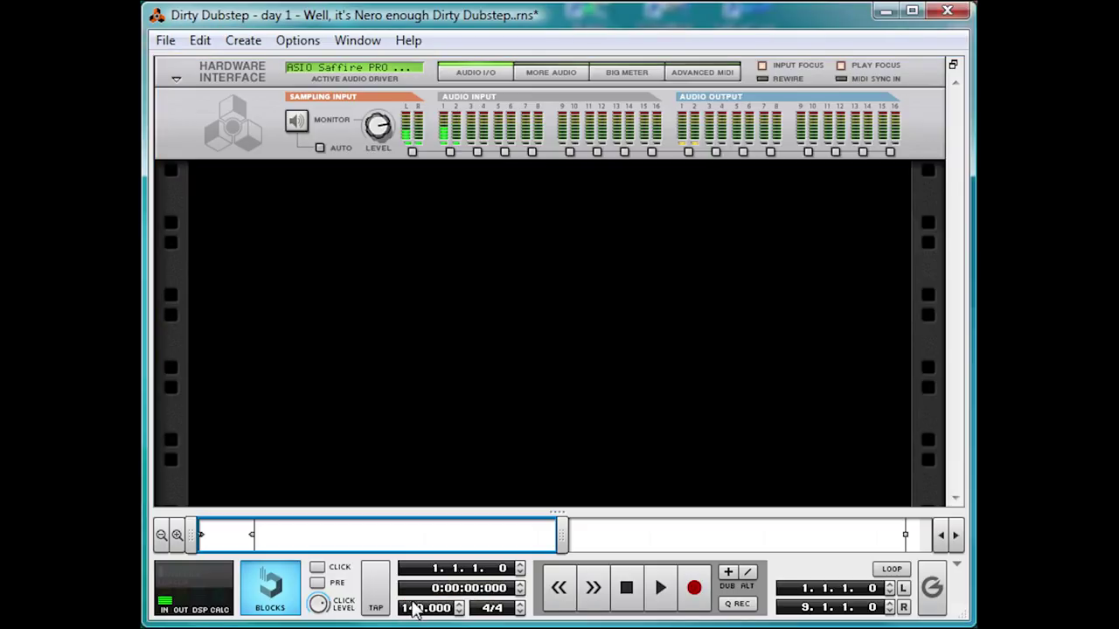
Add a folded MClass Mastering Suite Combi and a 14:2 mixer to the rack.
right_click(417, 261)
left_click(607, 544)
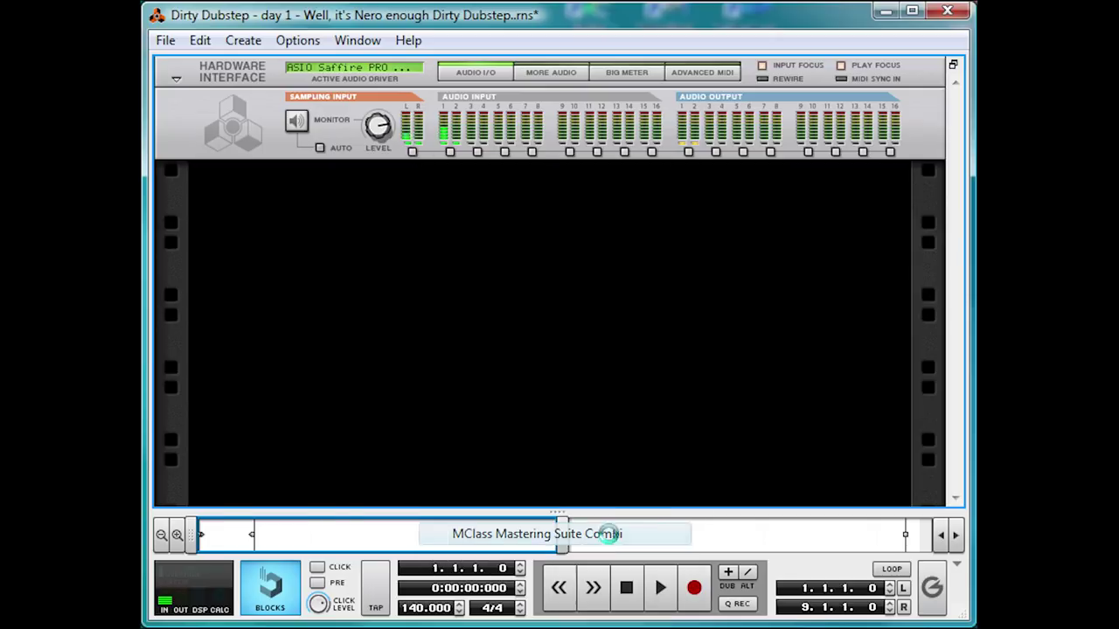
left_click(175, 80)
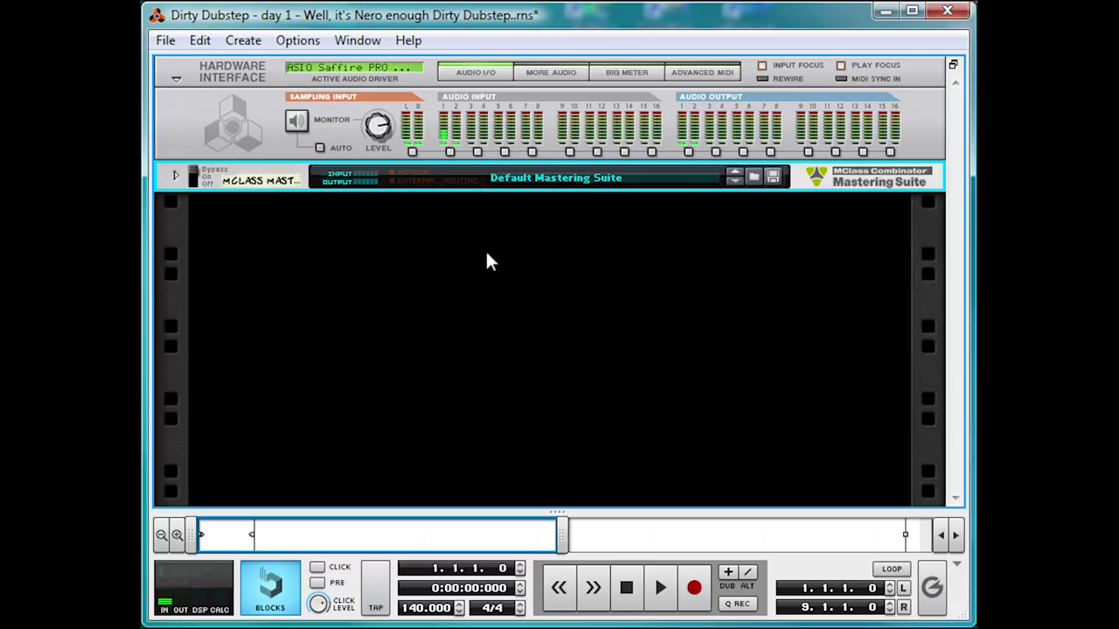
right_click(426, 341)
left_click(547, 292)
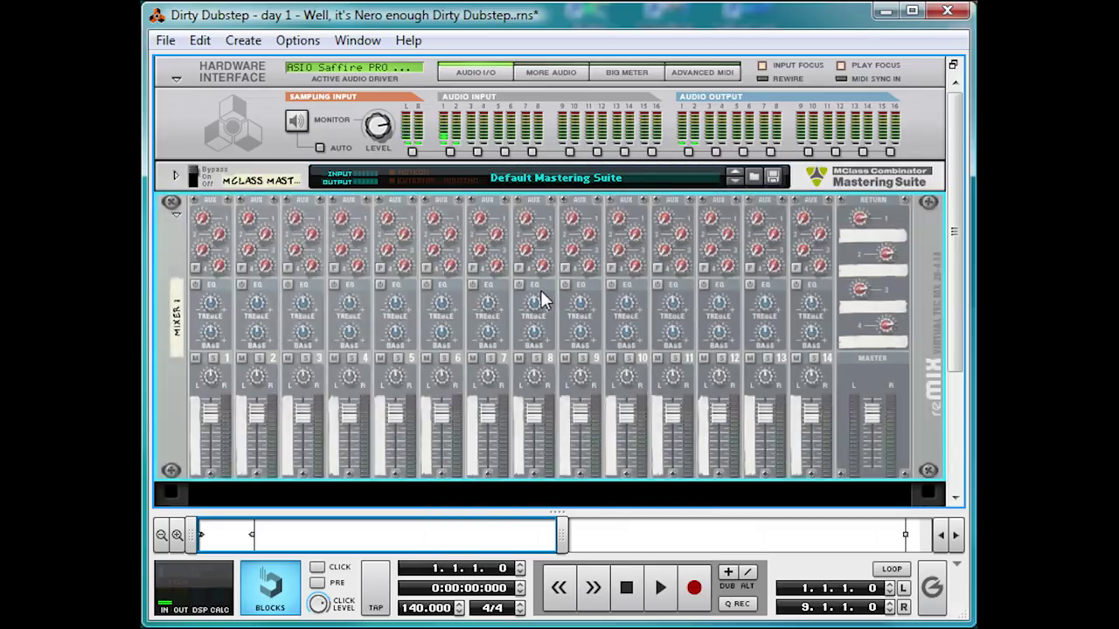
scroll(542, 291, "down", 3)
Add a Combinator below the mixer and name it Beat.
right_click(624, 295)
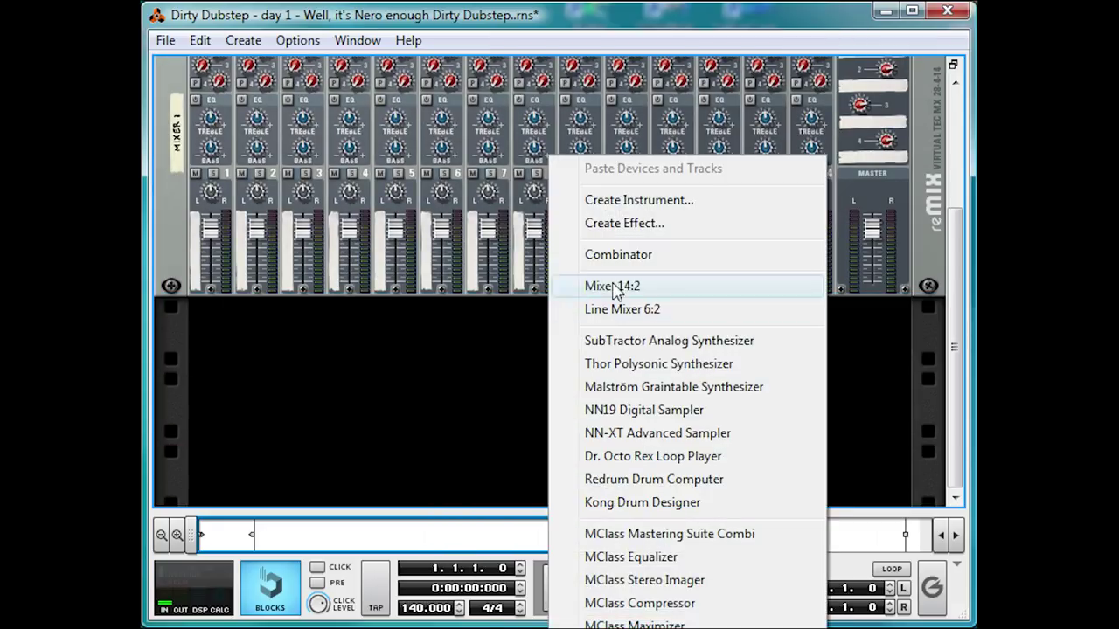
left_click(626, 256)
left_click(257, 319)
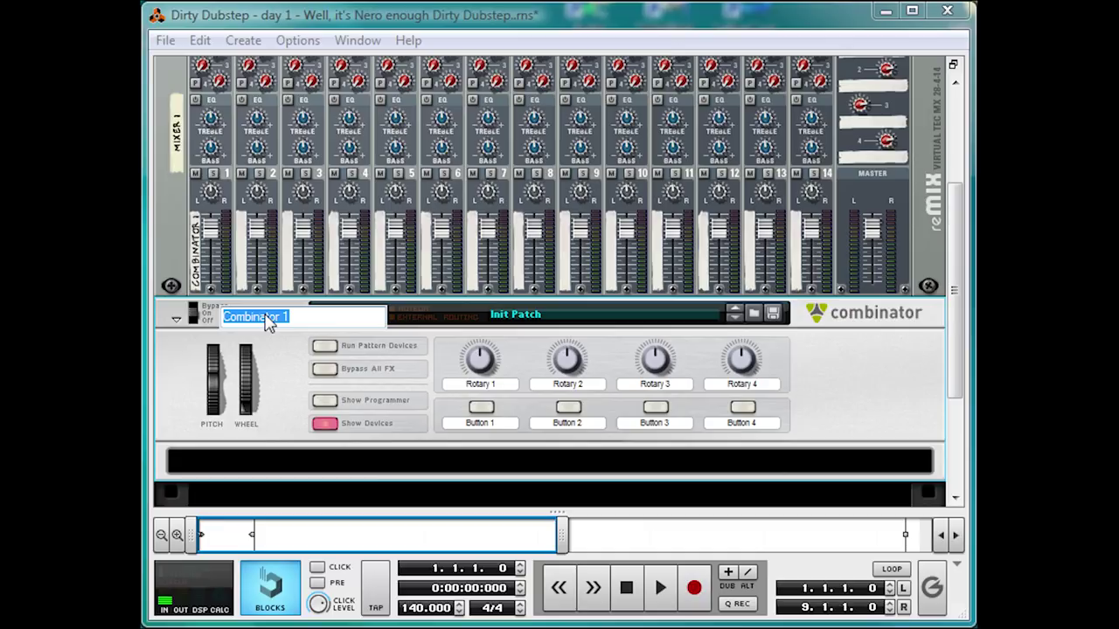
type("Beat")
key("Return")
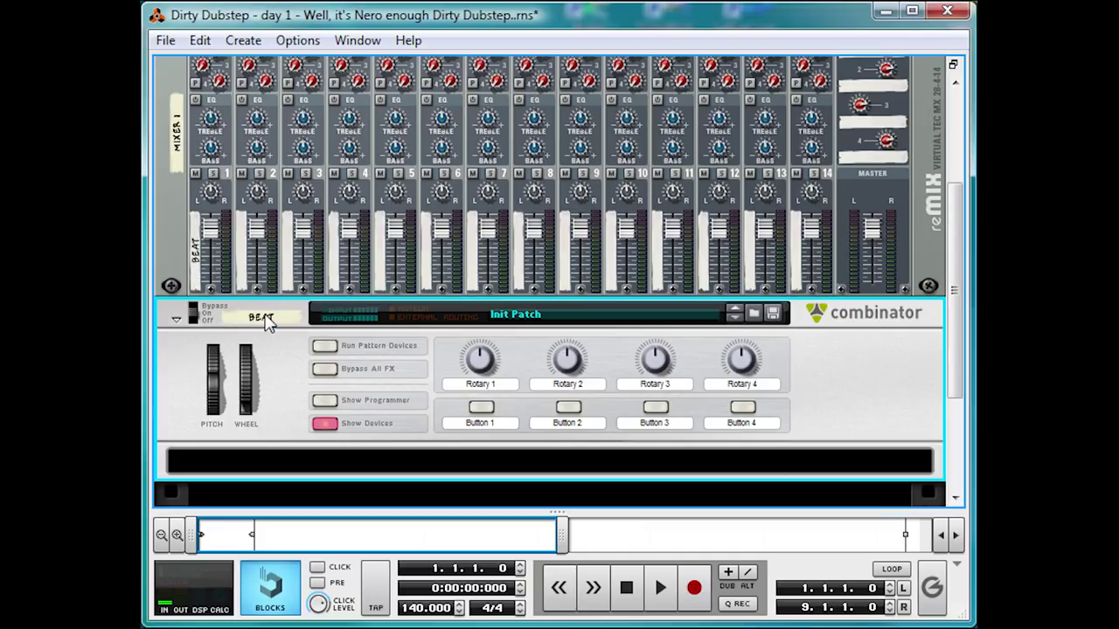
Put a Line Mixer 6:2 and a Kong drum designer inside the Beat Combinator.
right_click(290, 461)
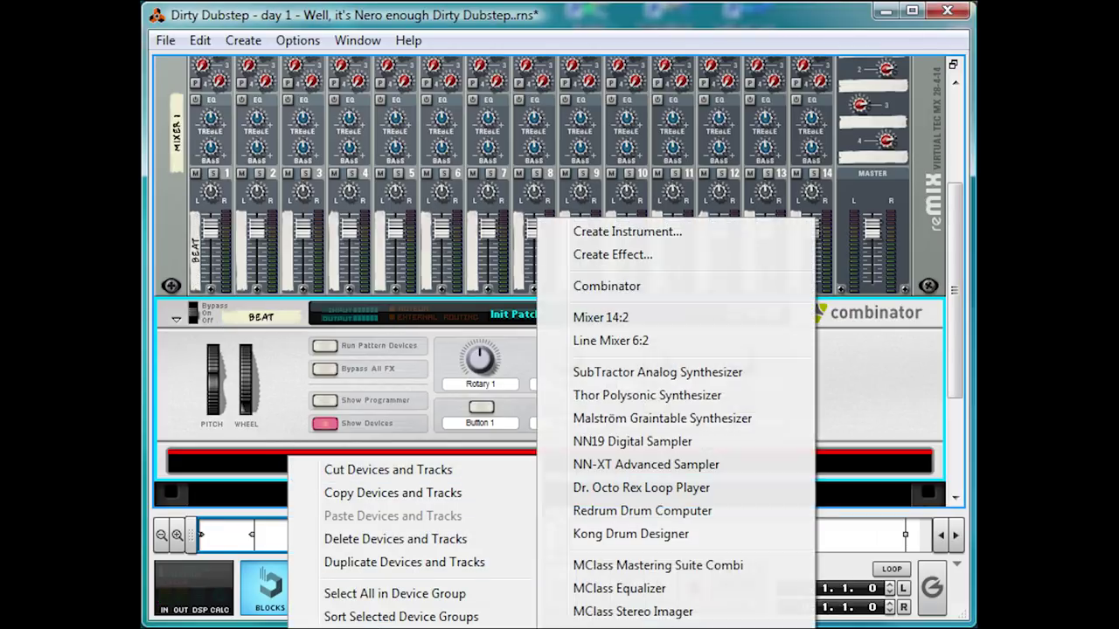
left_click(710, 340)
scroll(705, 348, "down", 1)
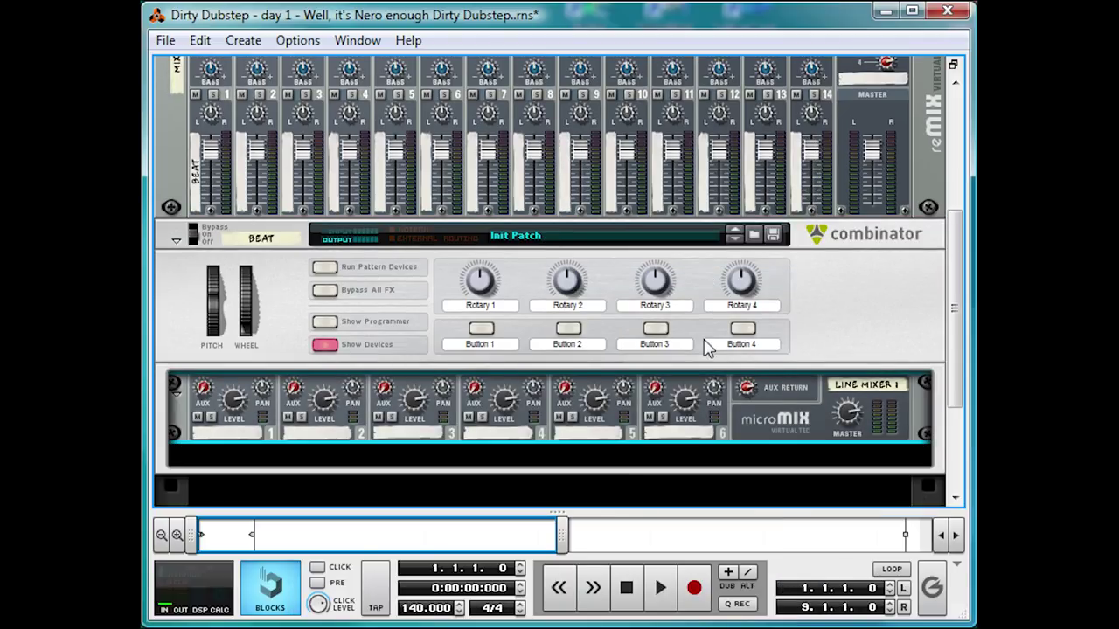
left_click(542, 446)
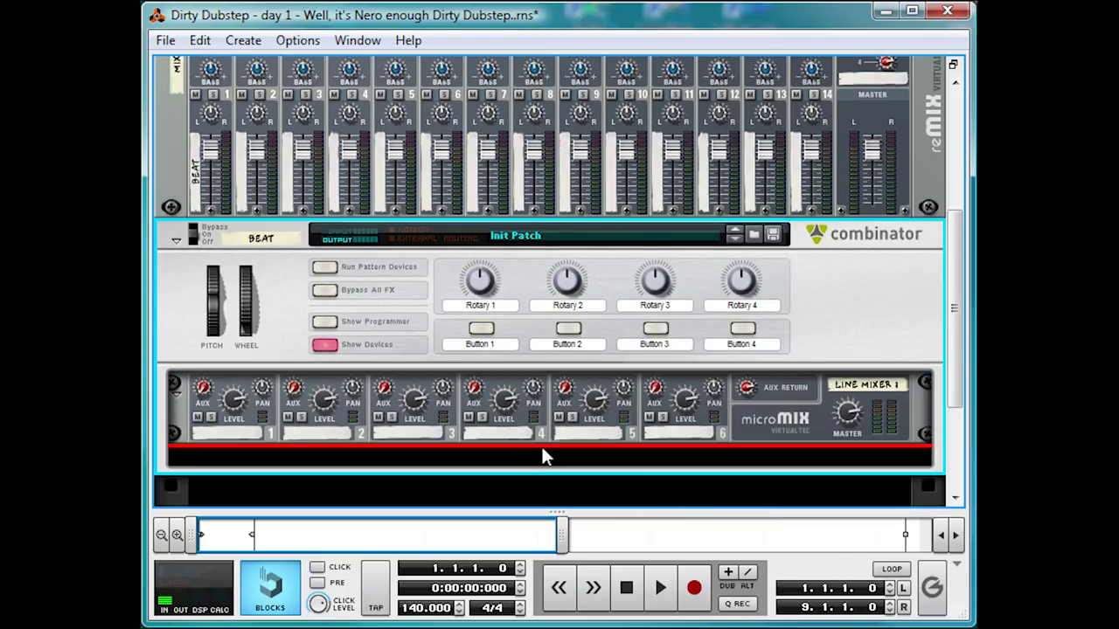
right_click(542, 447)
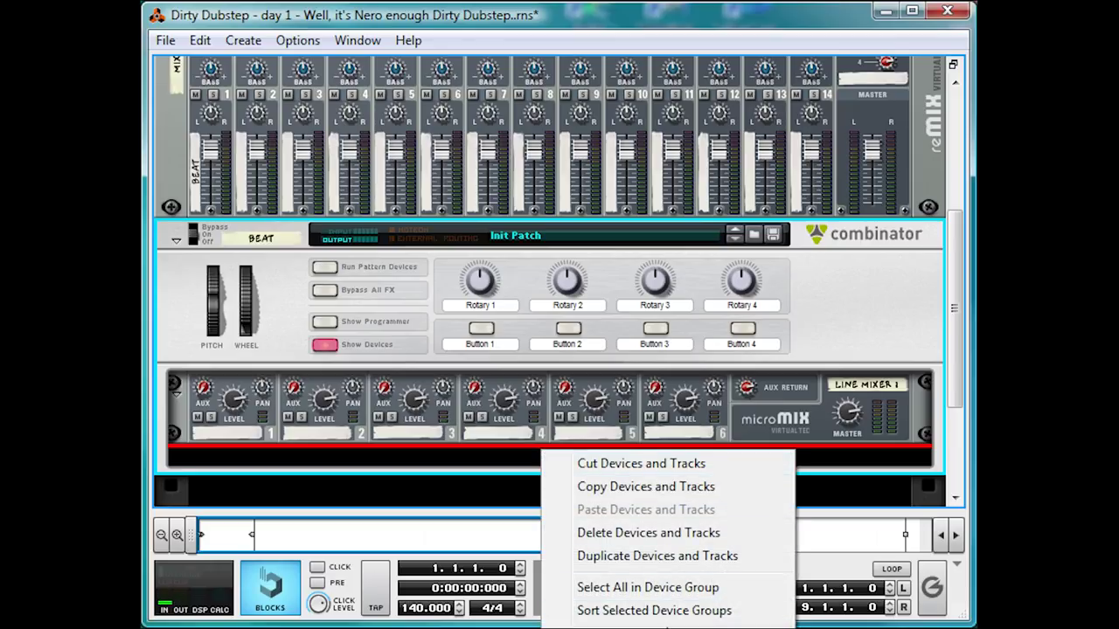
mouse_move(673, 622)
left_click(861, 535)
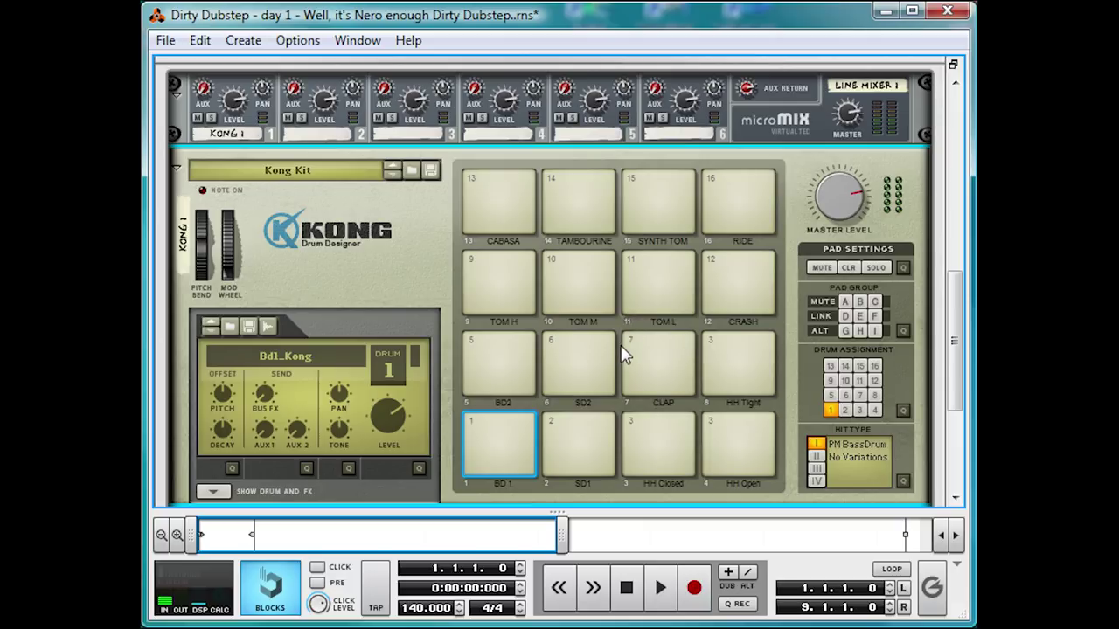
Initialize the Kong patch to an empty kit and show Drum 1's module and effects section.
scroll(547, 304, "down", 3)
right_click(540, 303)
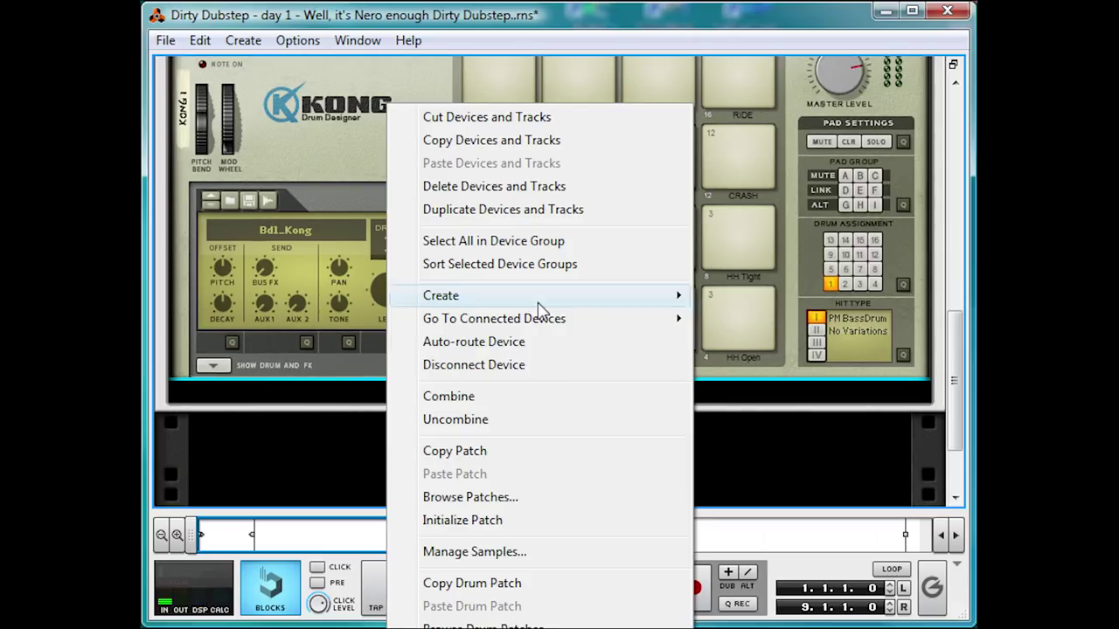
left_click(512, 520)
left_click(497, 312)
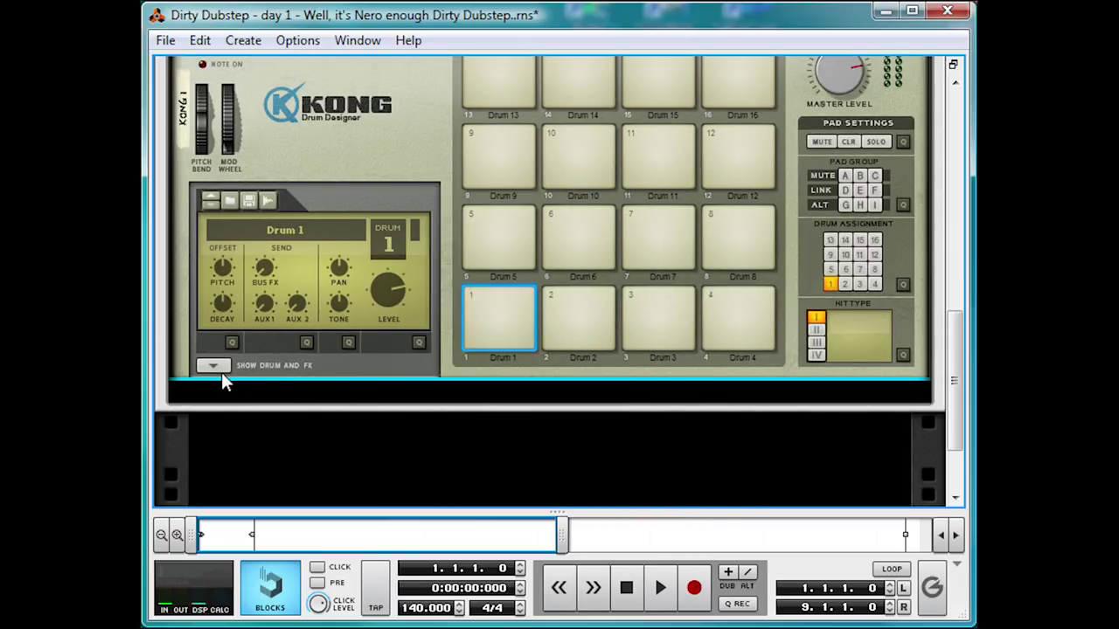
left_click(213, 367)
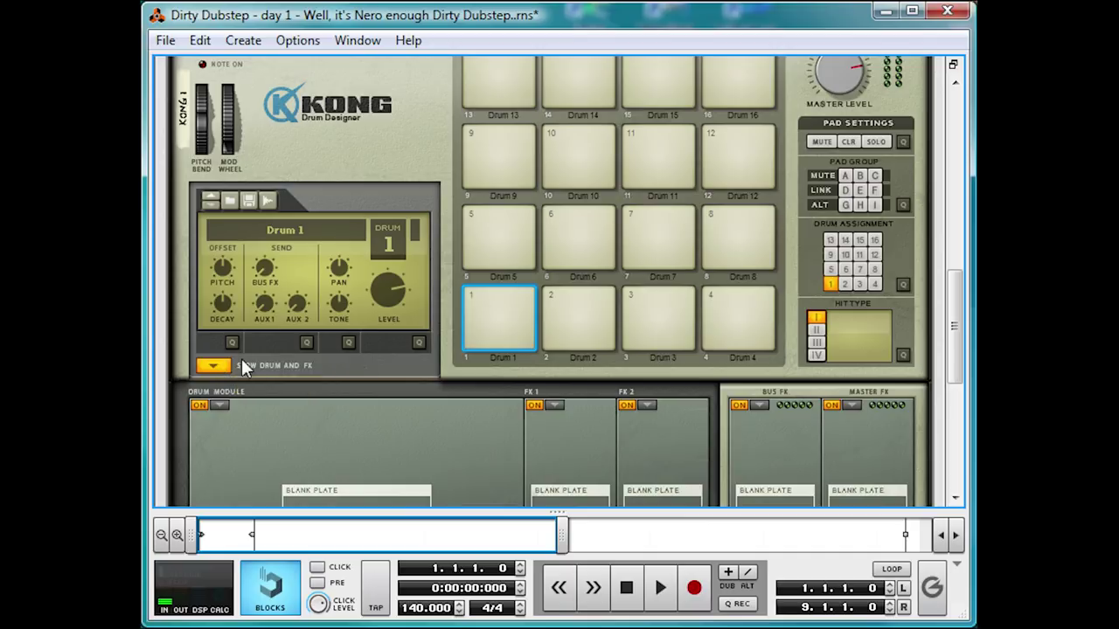
Load an NN-Nano Sampler as Drum 1's drum module.
scroll(254, 359, "down", 5)
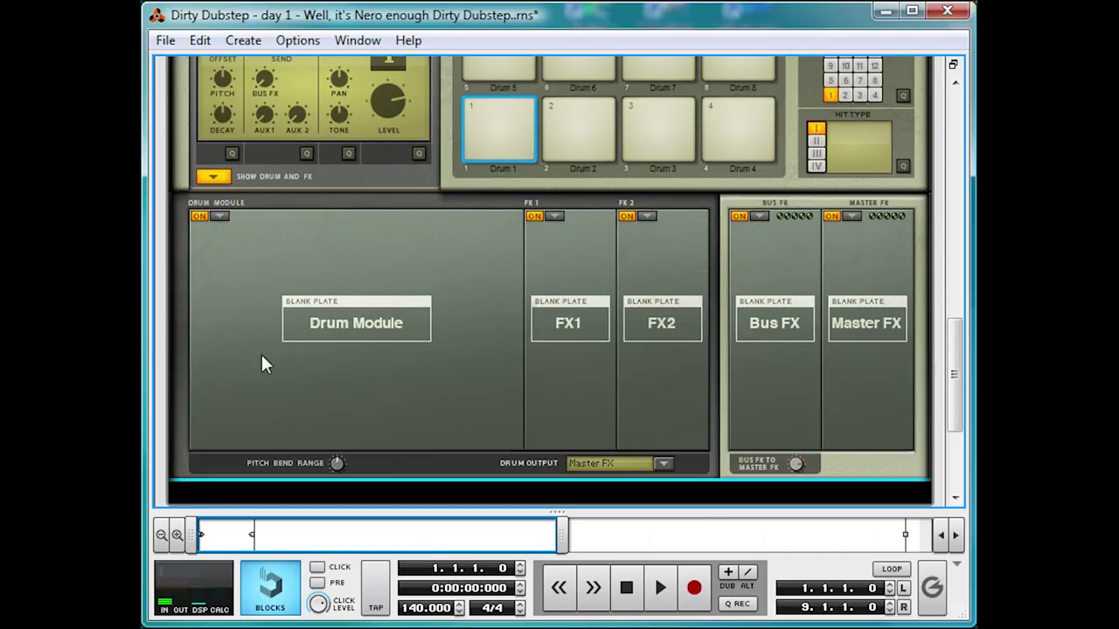
left_click(353, 237)
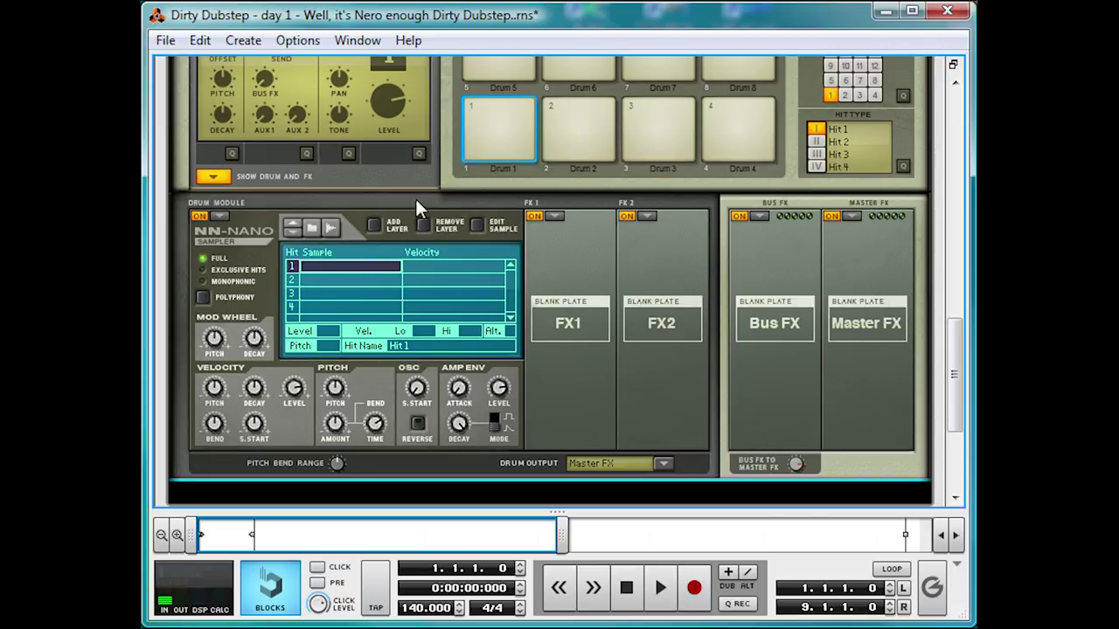
left_click(221, 216)
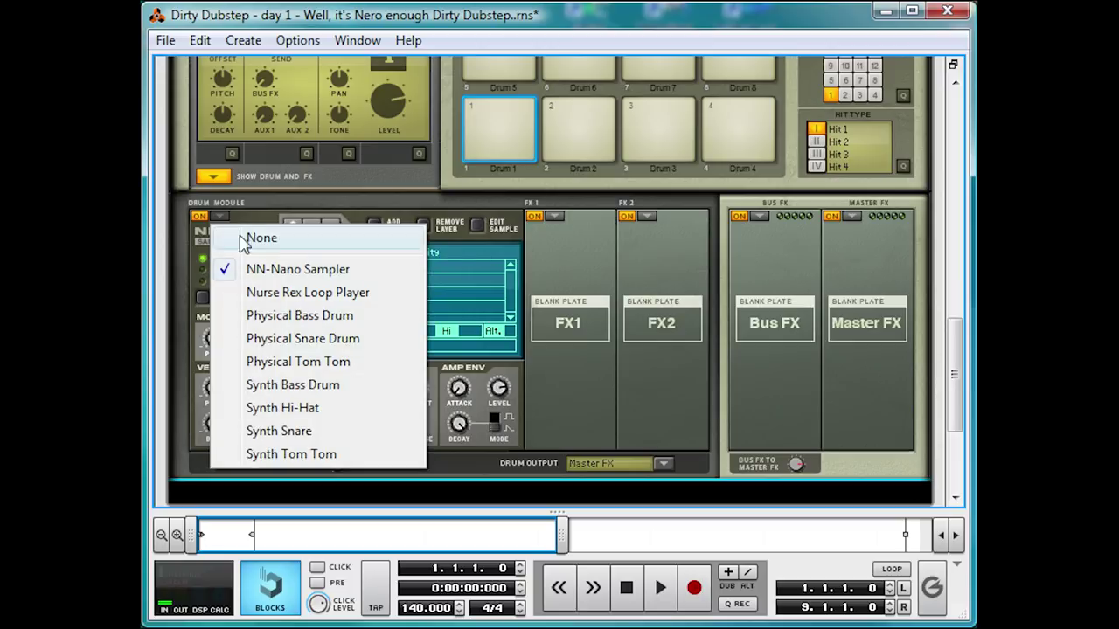
left_click(297, 271)
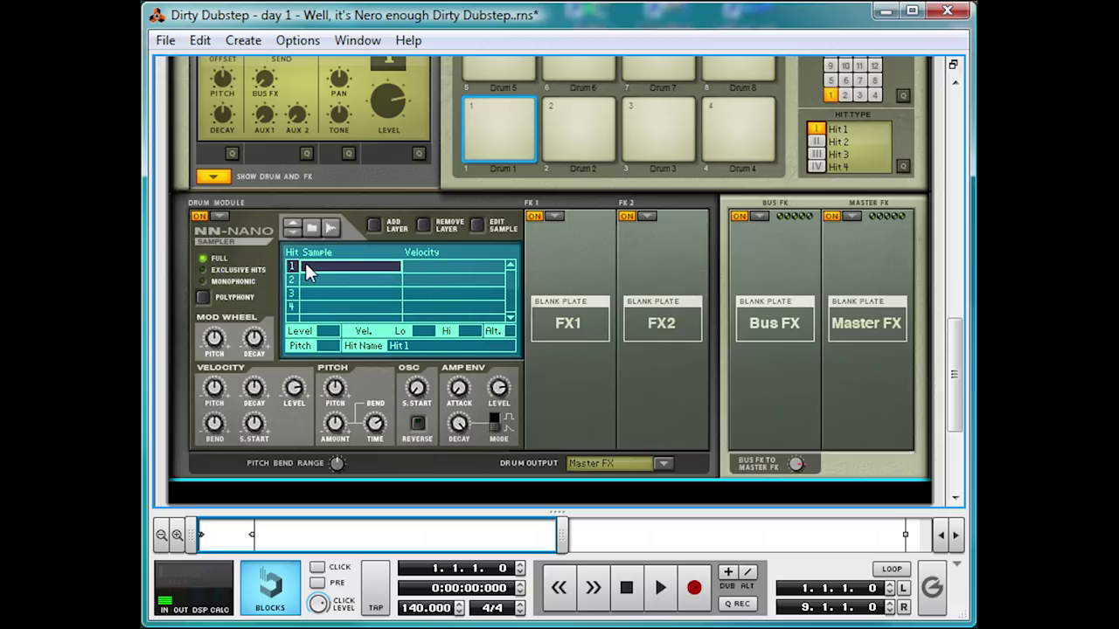
Audition the Clubhouse_B_PL, Boomsnr_PL and Badbang_PL samples for Drum 1, then close the browser.
double_click(339, 269)
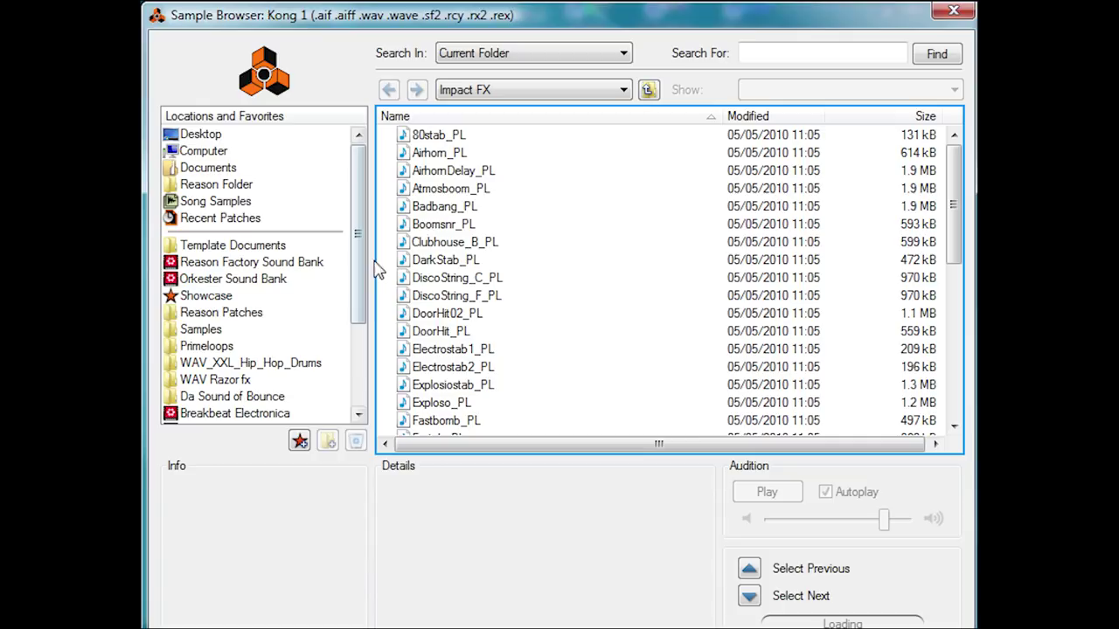
left_click(458, 245)
left_click(455, 225)
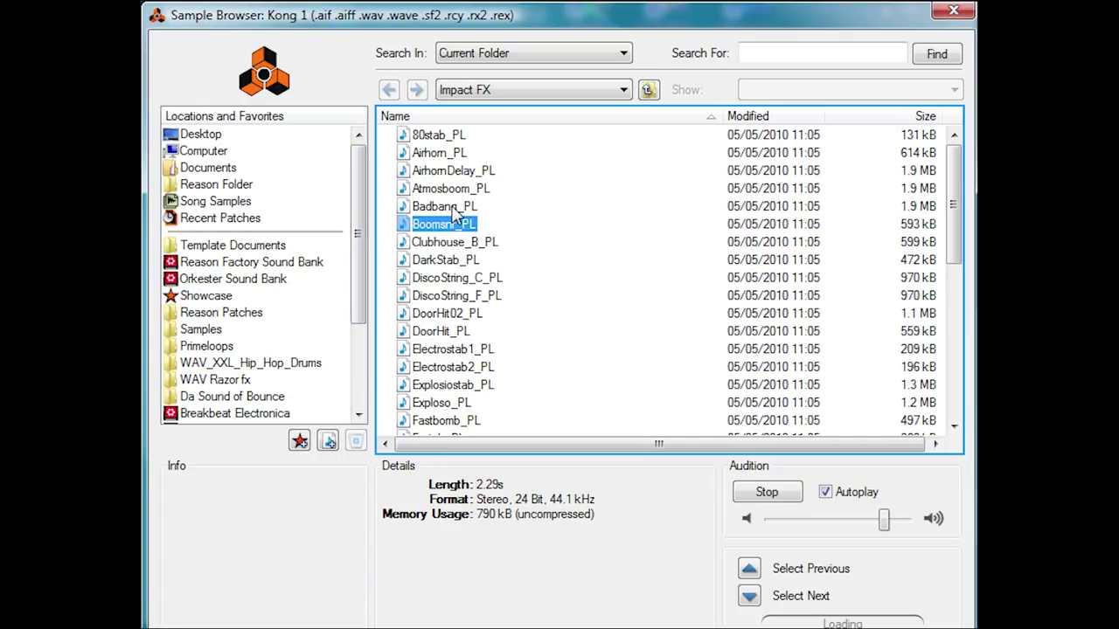
left_click(454, 209)
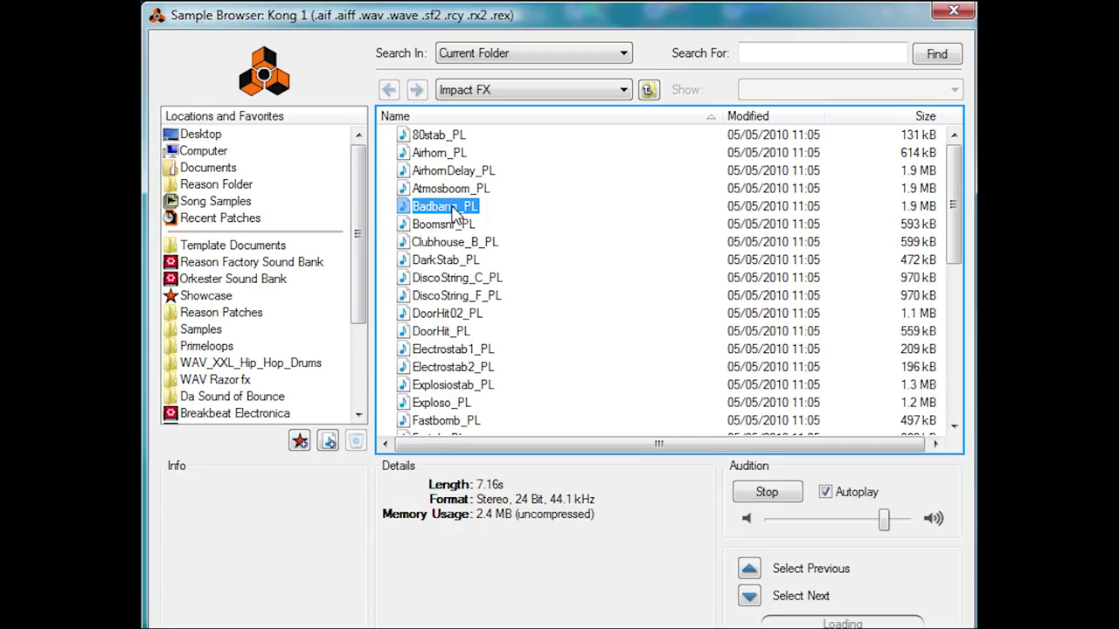
left_click(953, 11)
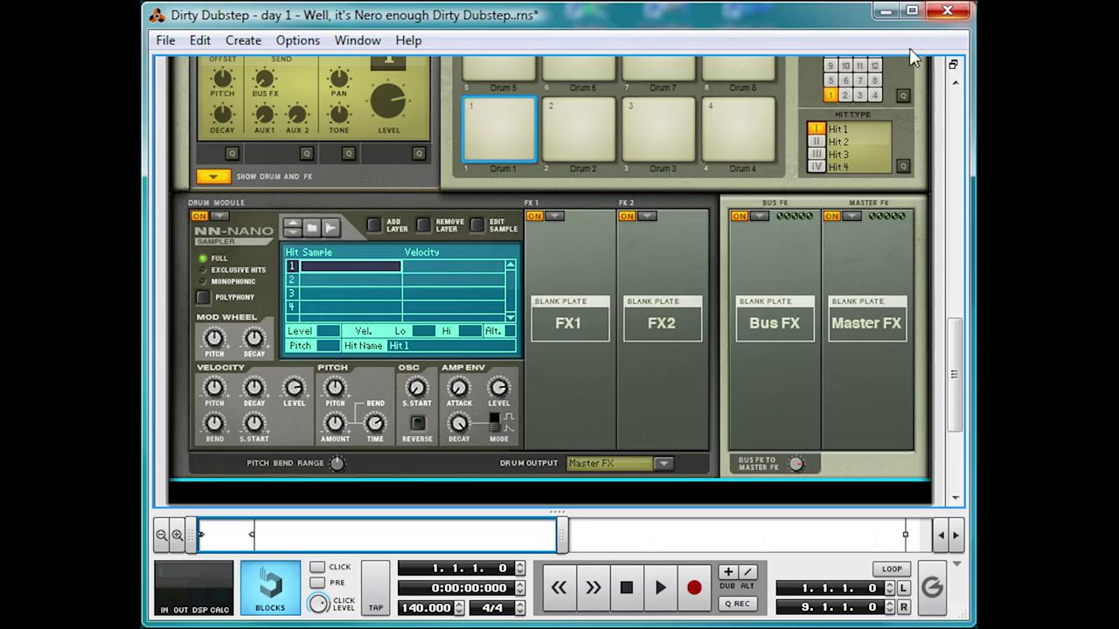
Cable Kong's outputs 3-4, 5-6 and 9-10 into line mixer channels 2, 3 and 4, then flip the rack back.
scroll(516, 210, "up", 5)
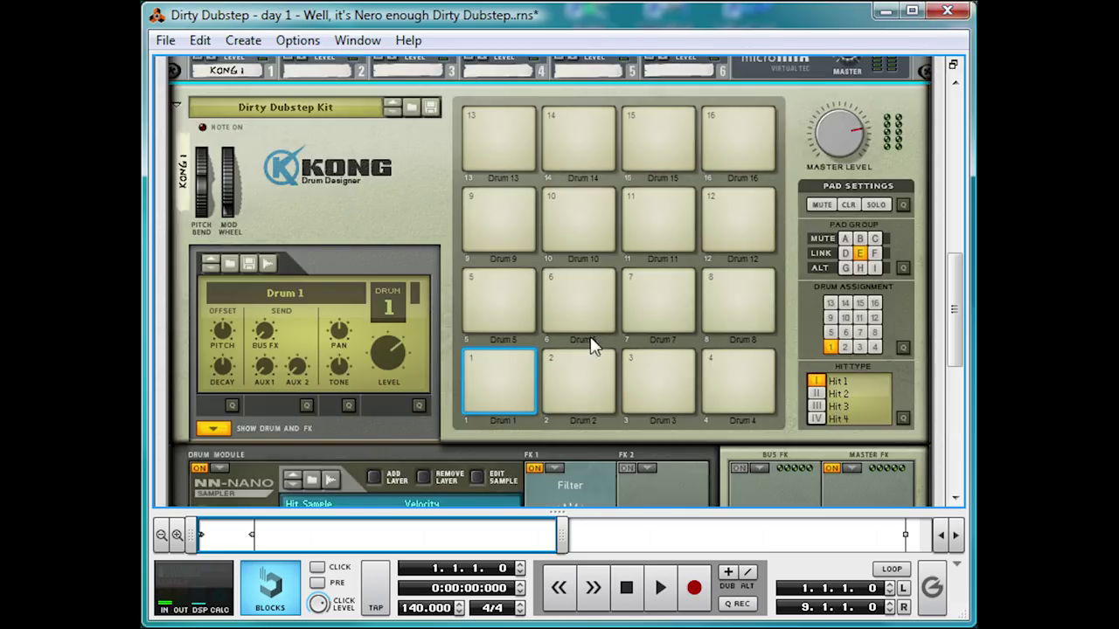
scroll(427, 285, "down", 5)
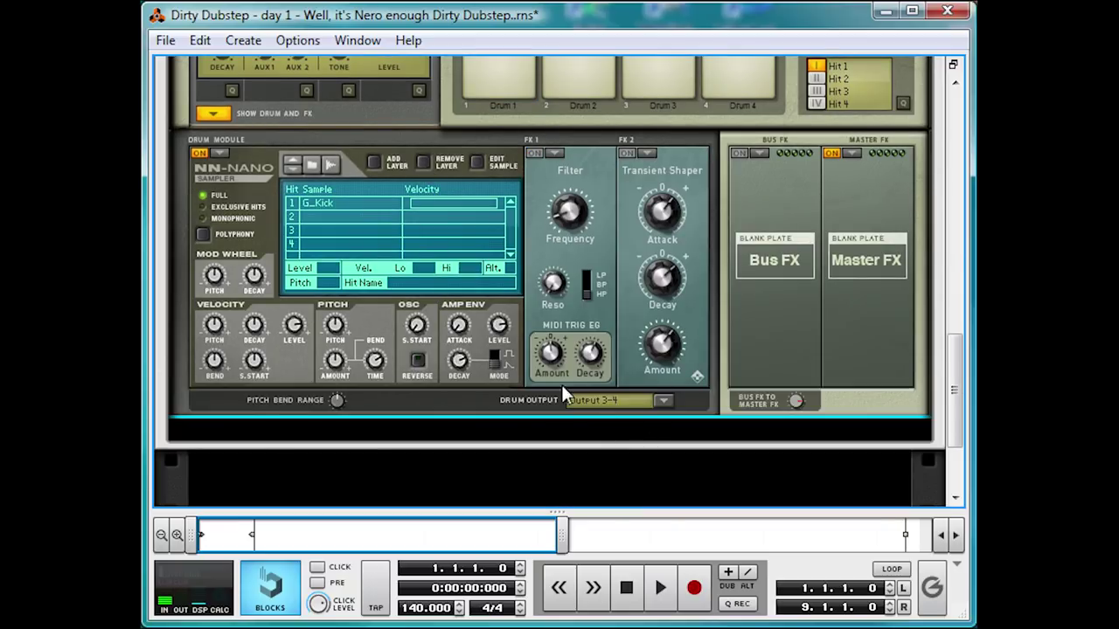
scroll(637, 364, "up", 5)
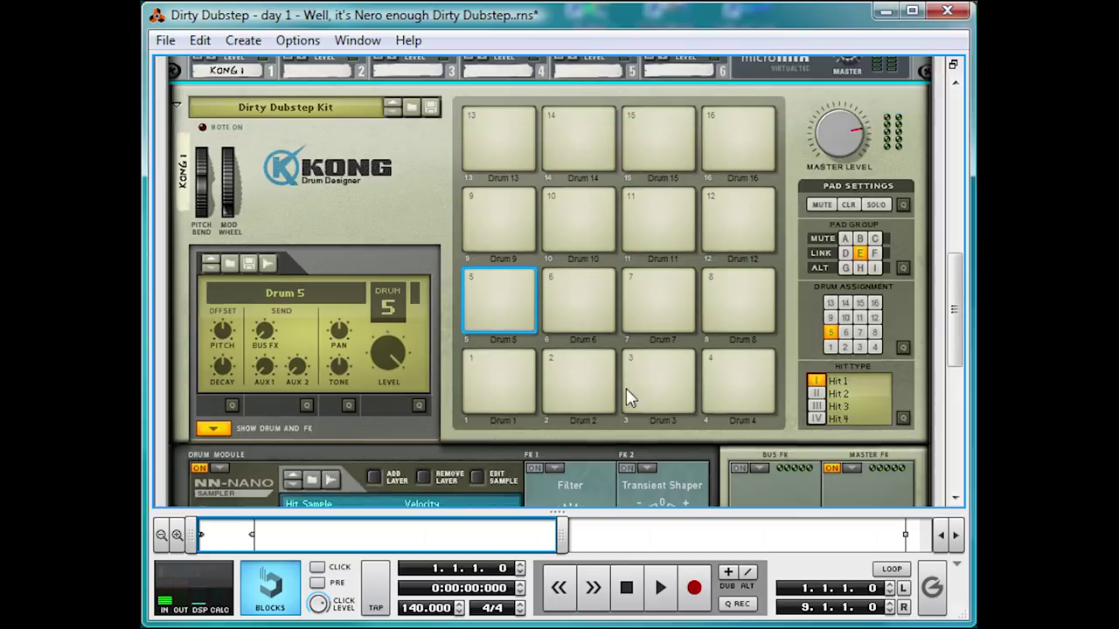
key("Tab")
scroll(865, 271, "down", 1)
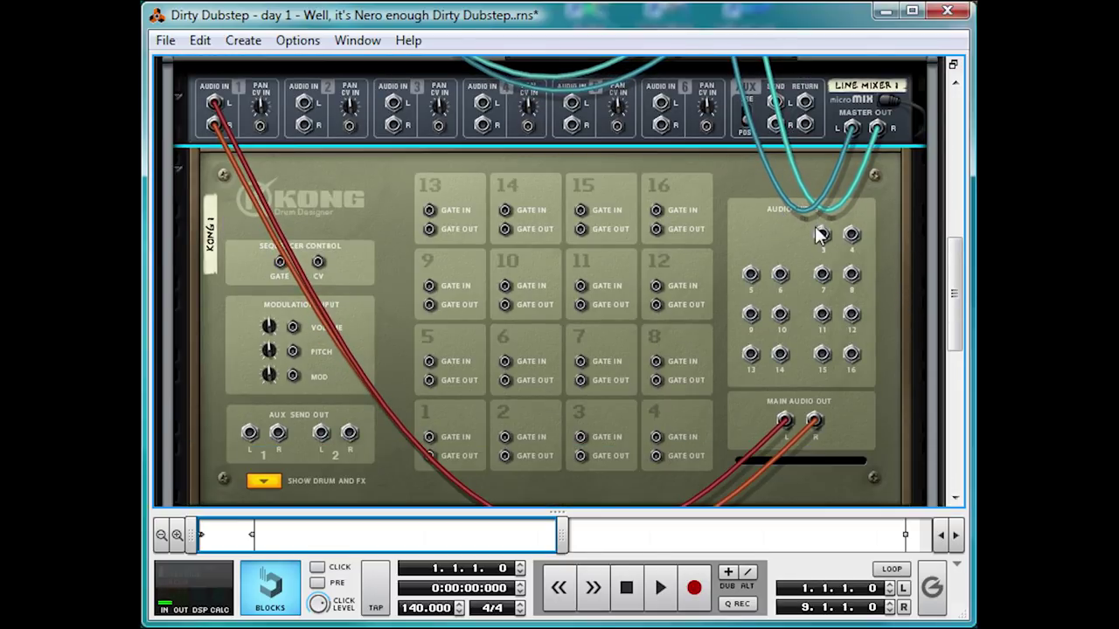
left_click_drag(822, 234, 303, 104)
left_click_drag(750, 273, 393, 103)
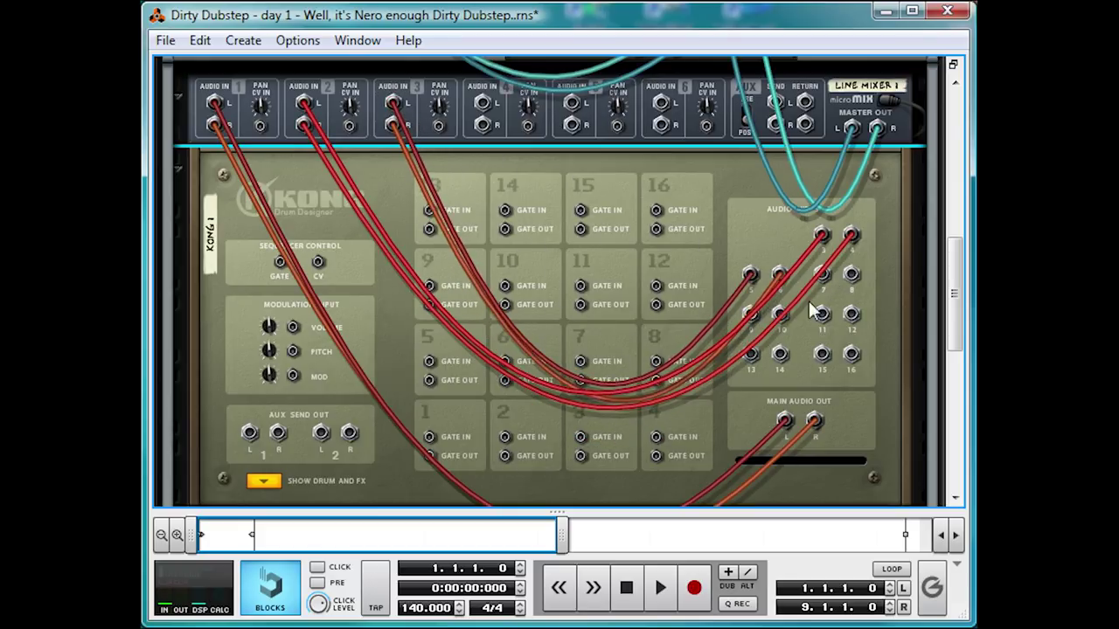
left_click_drag(756, 312, 481, 103)
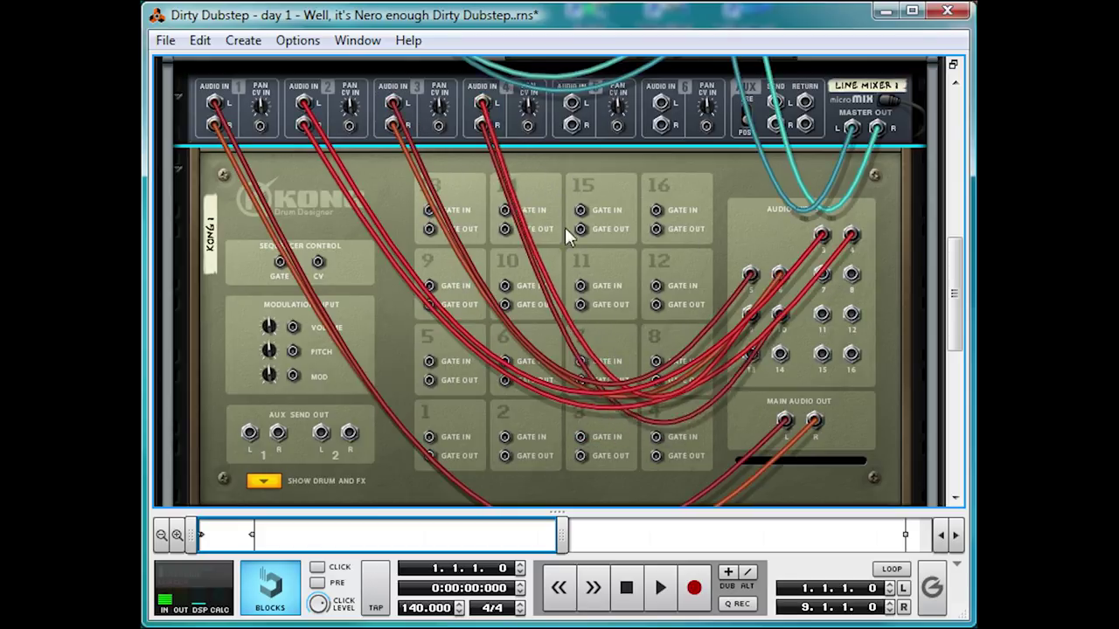
key("Tab")
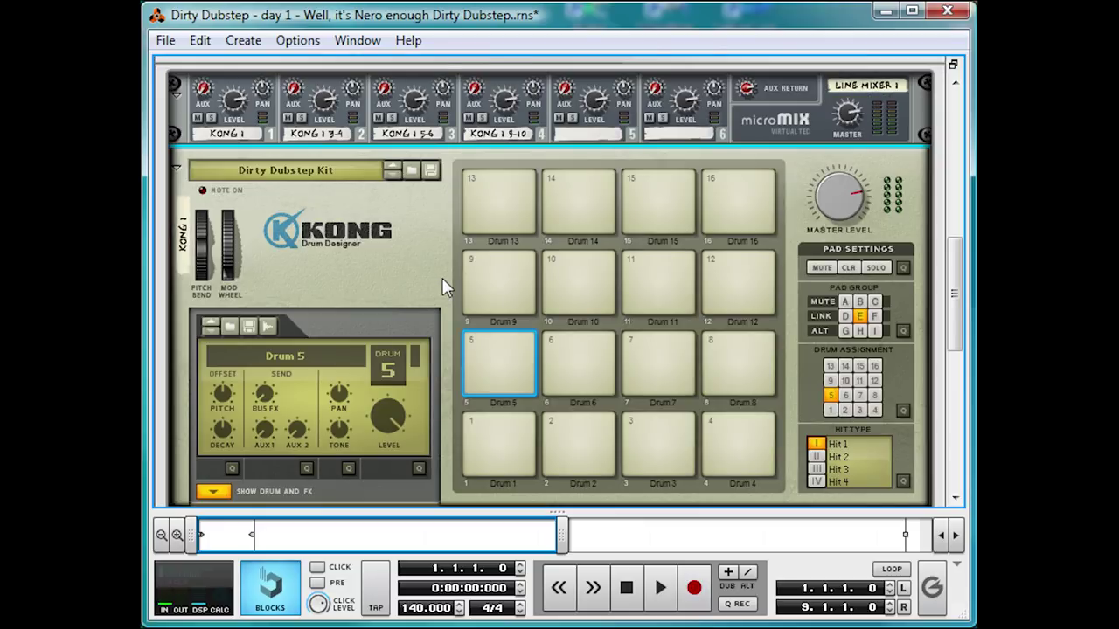
left_click(499, 447)
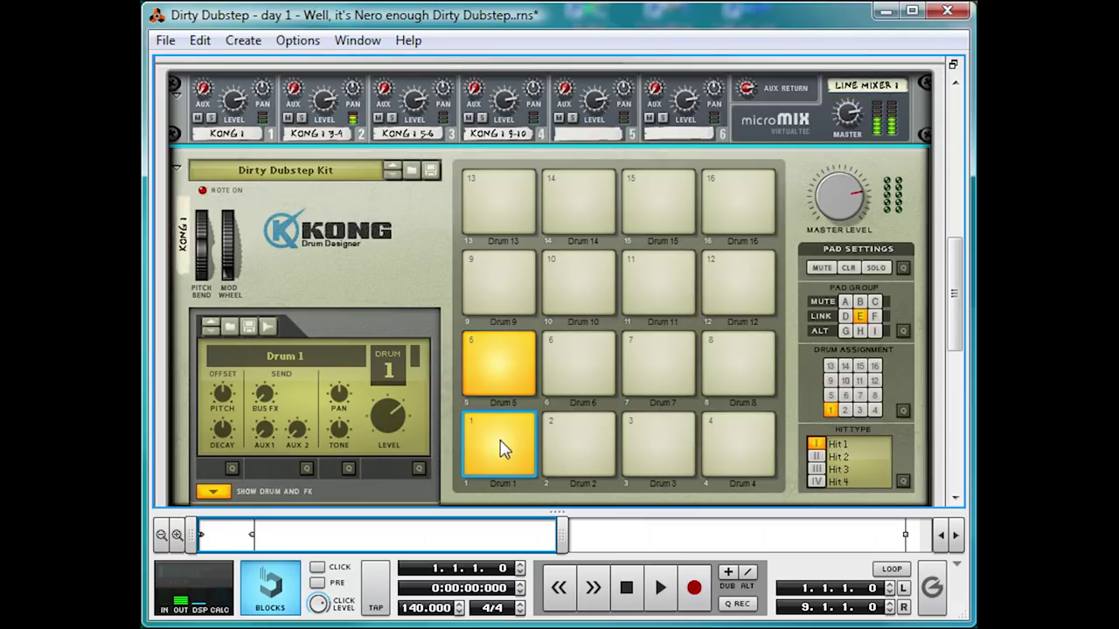
scroll(496, 374, "down", 3)
scroll(495, 382, "down", 2)
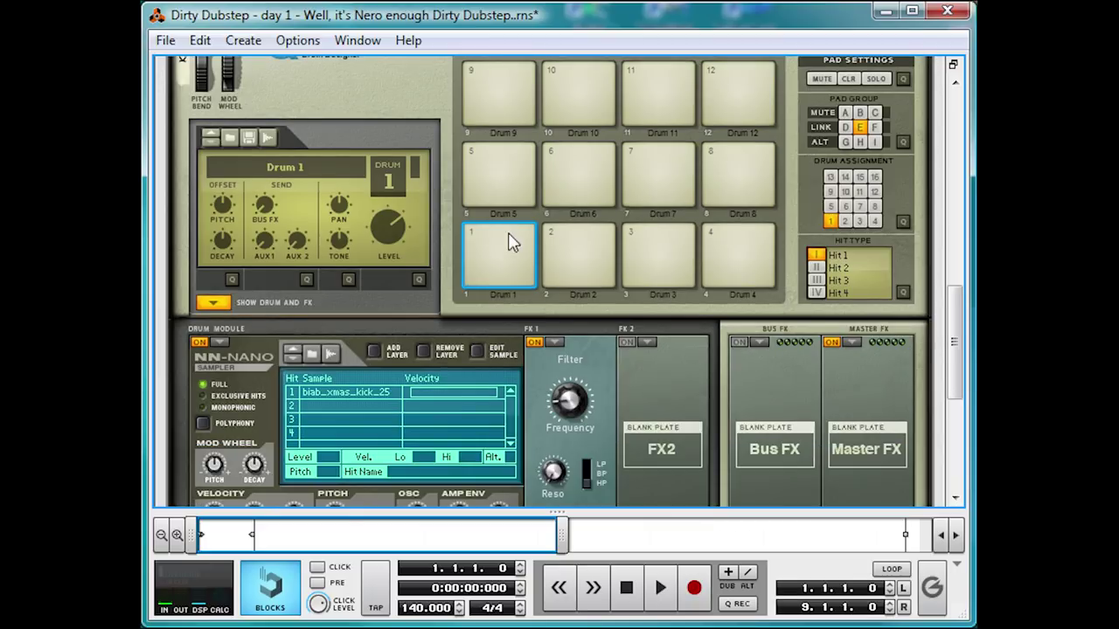
scroll(509, 242, "up", 2)
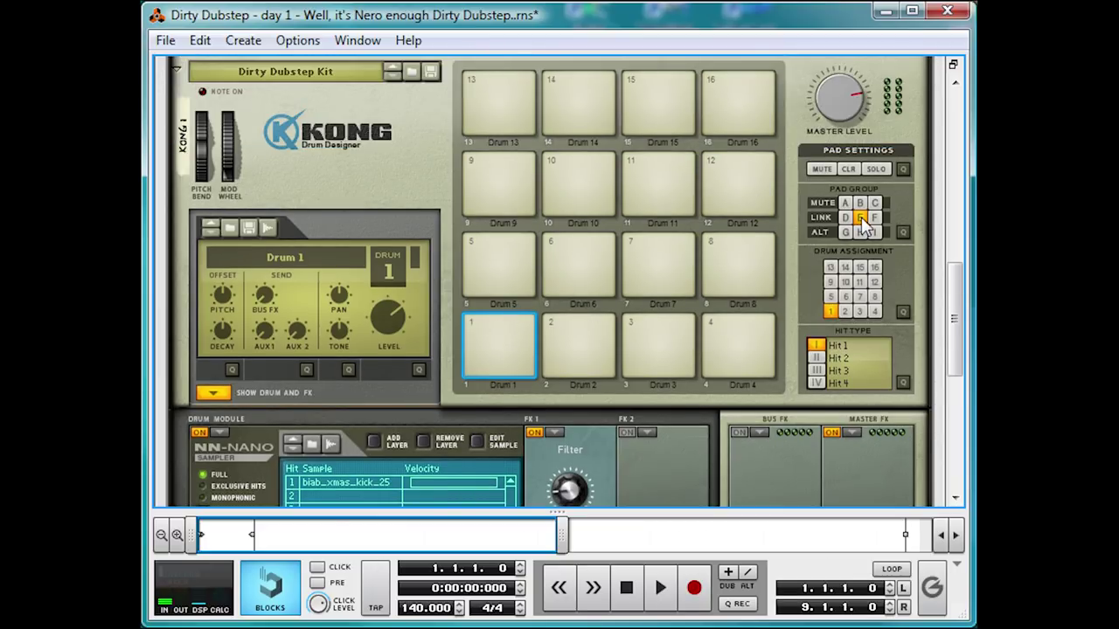
left_click(501, 278)
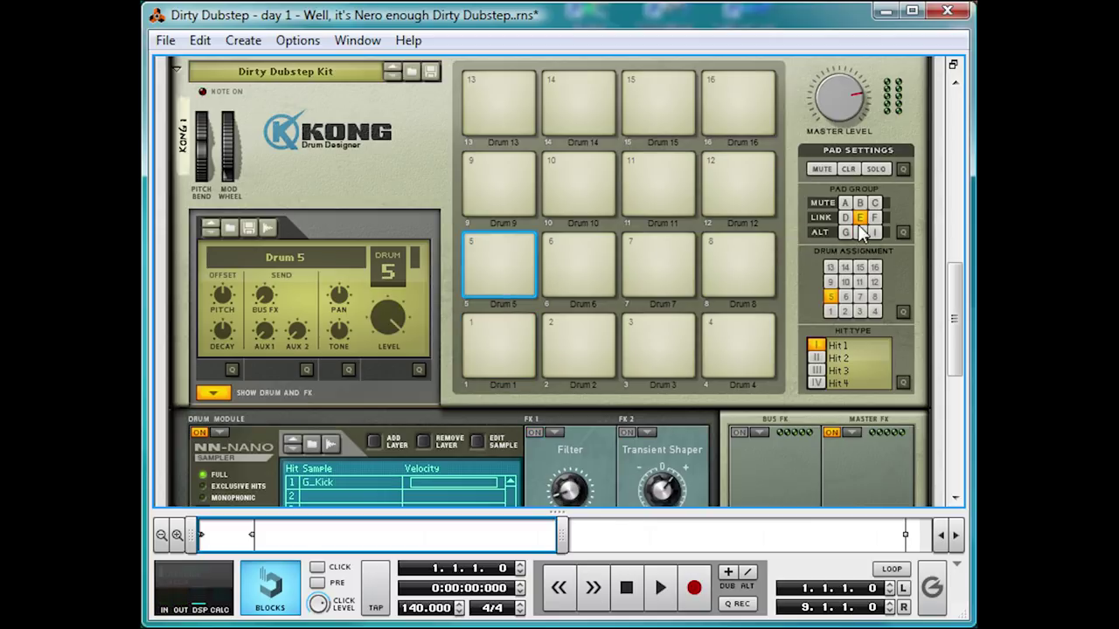
left_click(516, 346)
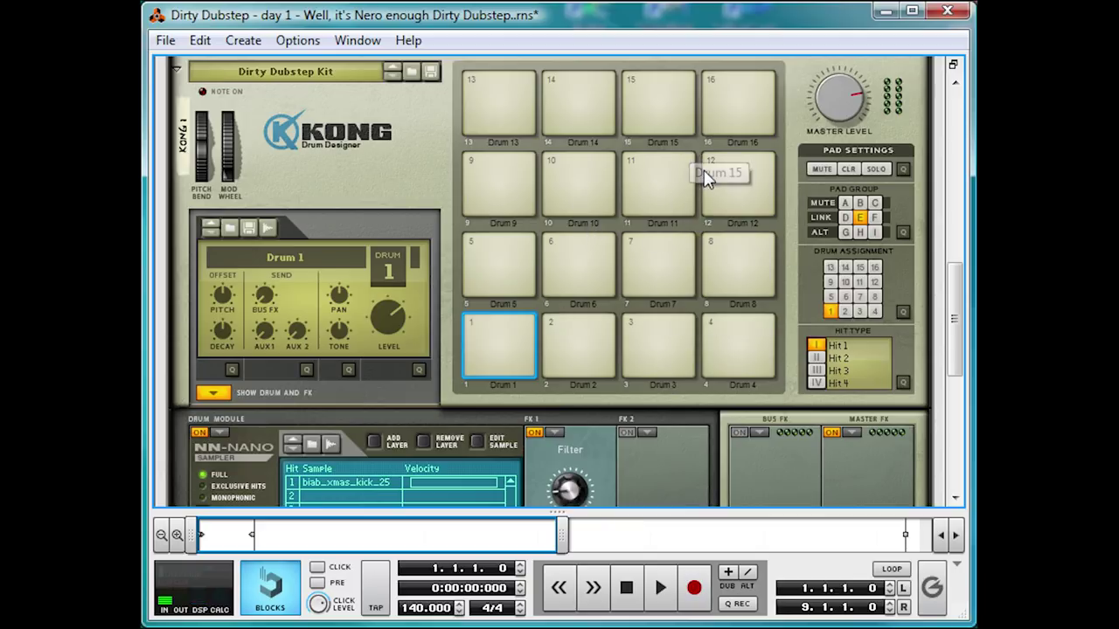
scroll(671, 179, "down", 3)
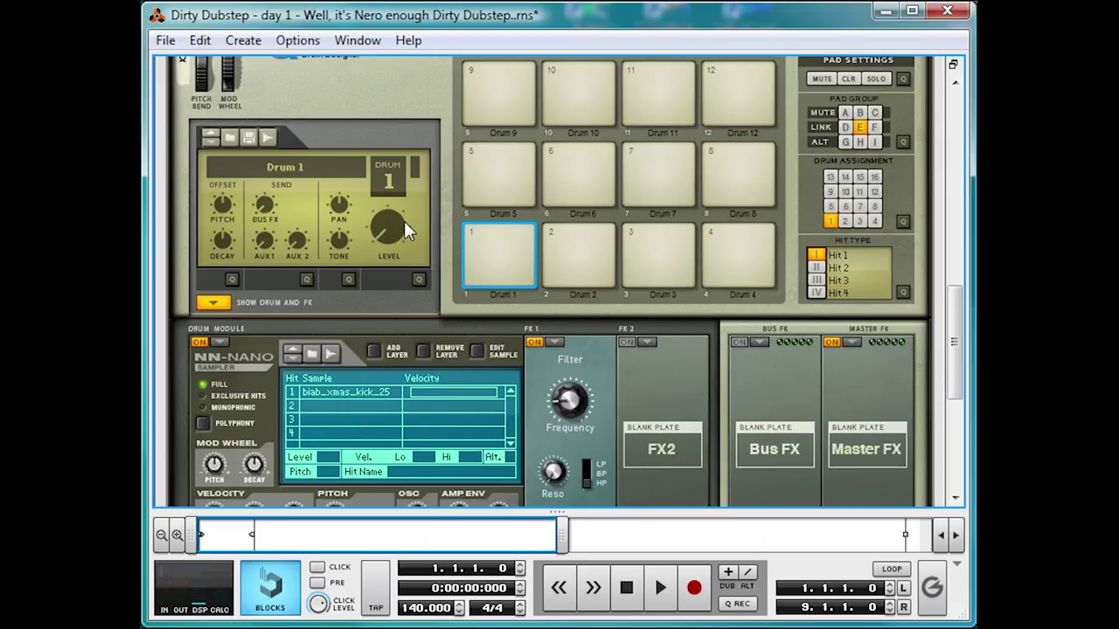
Inspect Drum 5's G_Kick sample and its folder in the Sample Browser, then cancel.
left_click(511, 183)
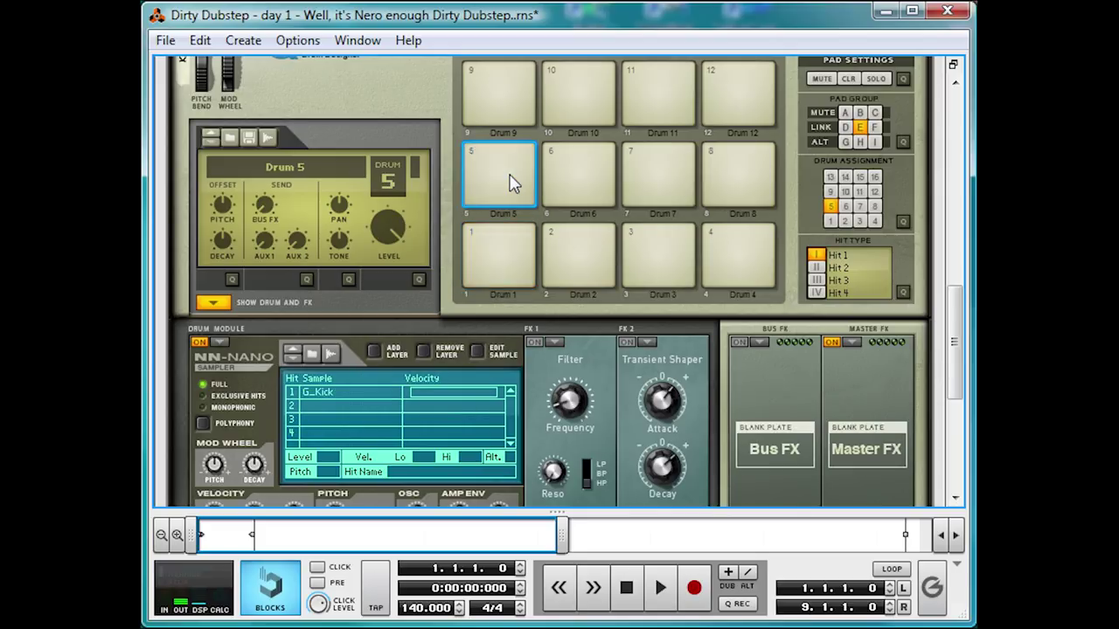
double_click(324, 392)
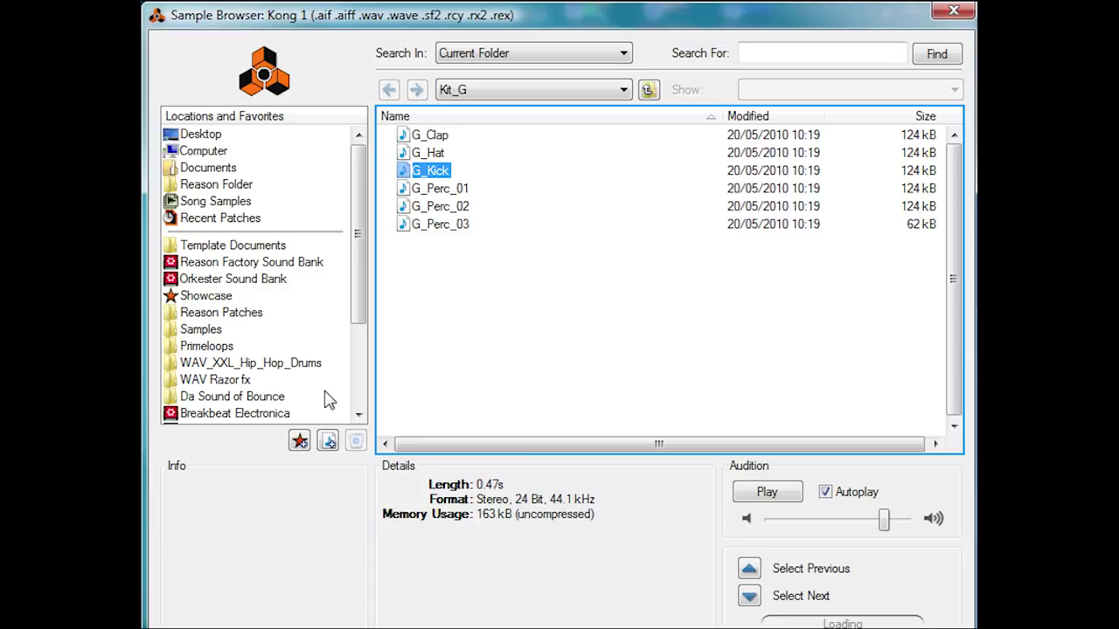
left_click(486, 88)
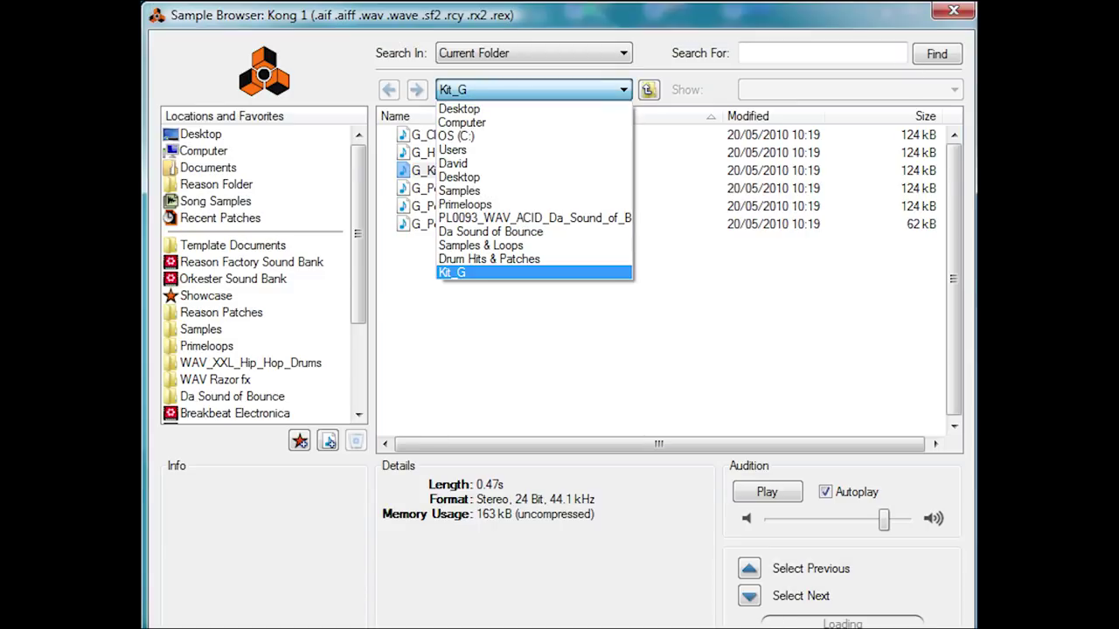
left_click(782, 18)
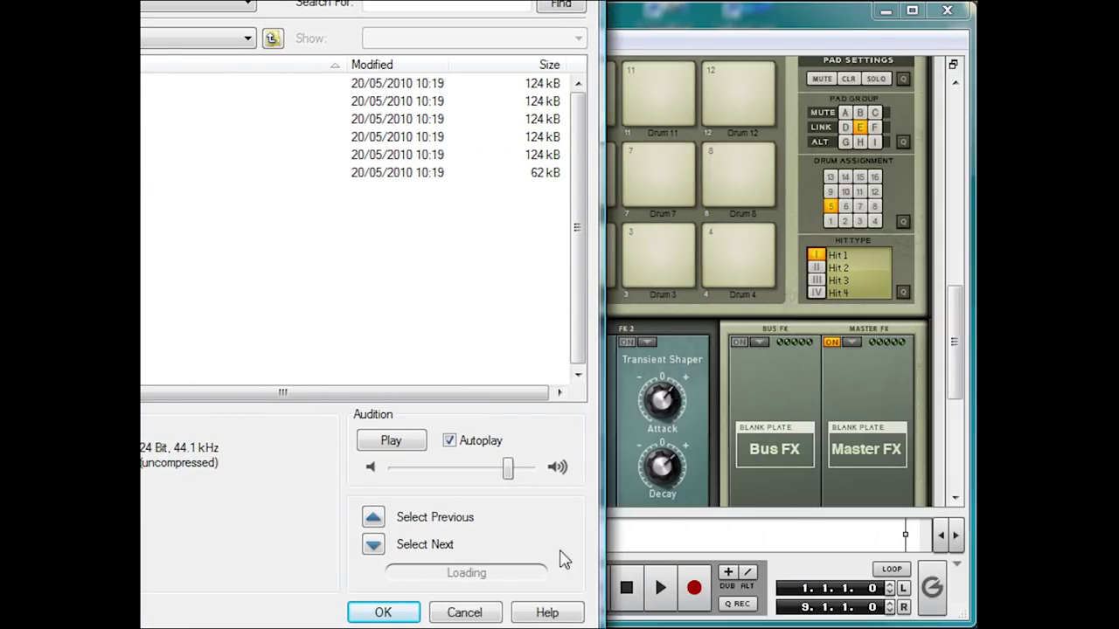
left_click(465, 610)
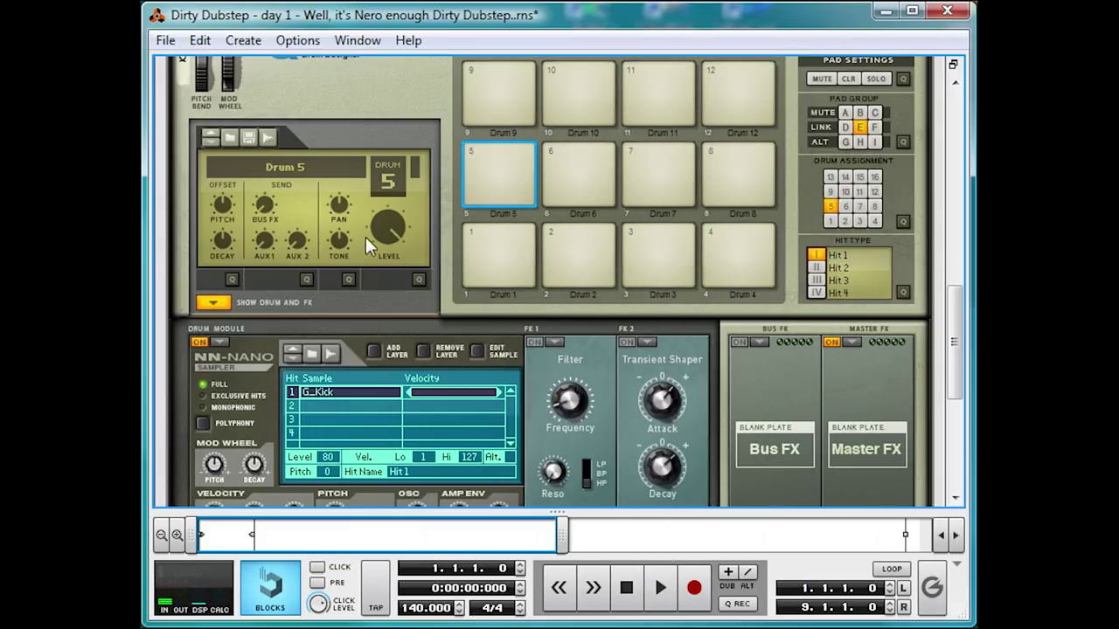
Audition the linked Drum 1 and Drum 5 kicks and lower Drum 1's level to about 97.
left_click(501, 268)
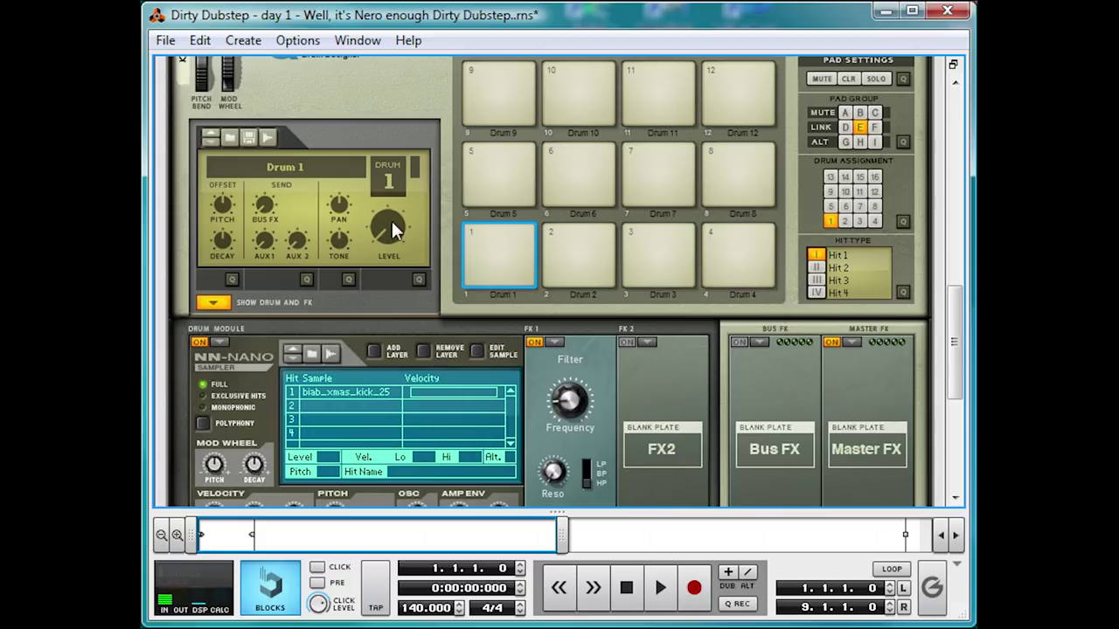
left_click(499, 243)
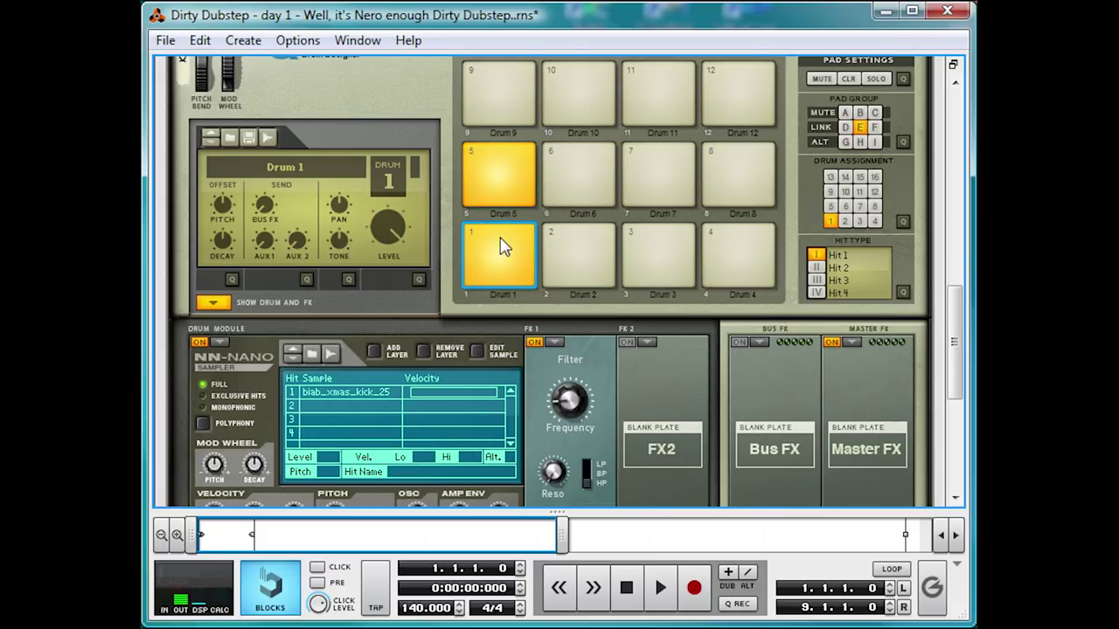
scroll(340, 417, "up", 1)
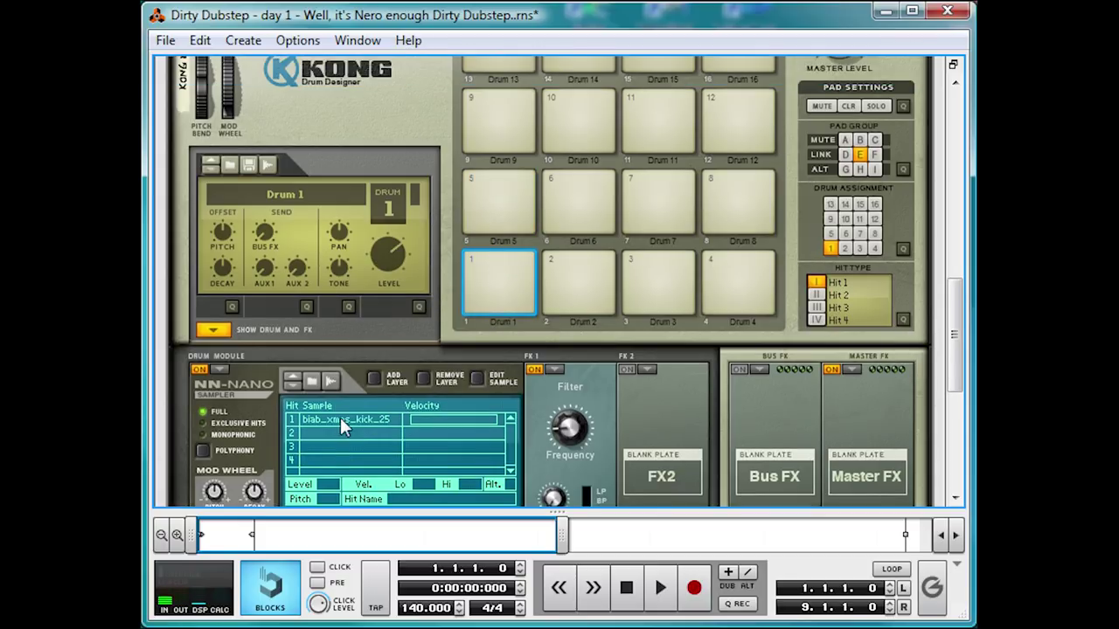
left_click(501, 284)
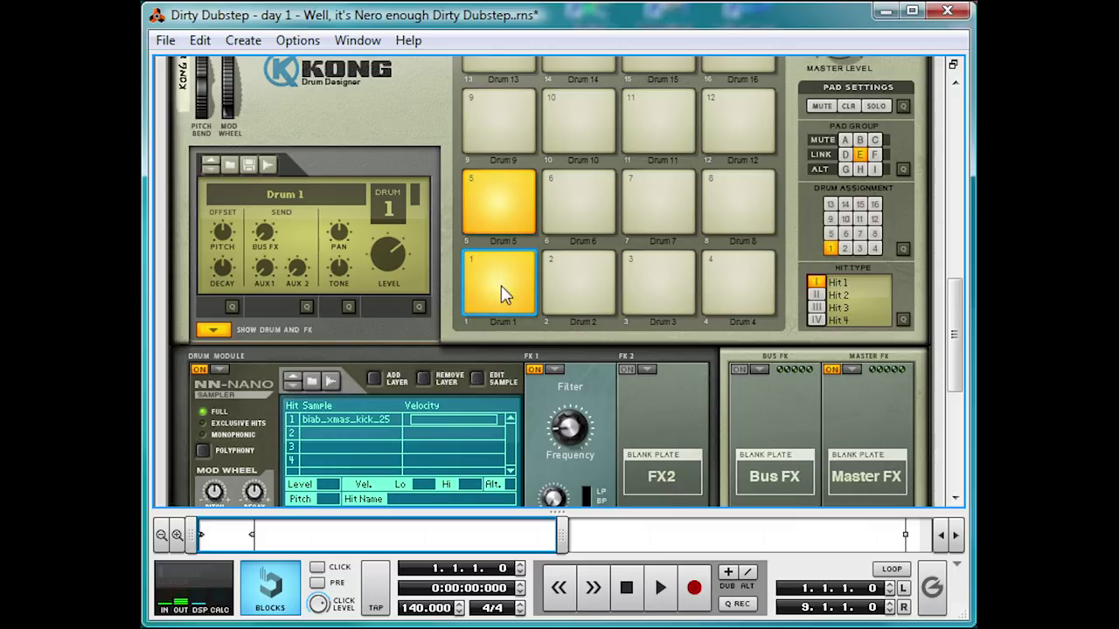
left_click(502, 208)
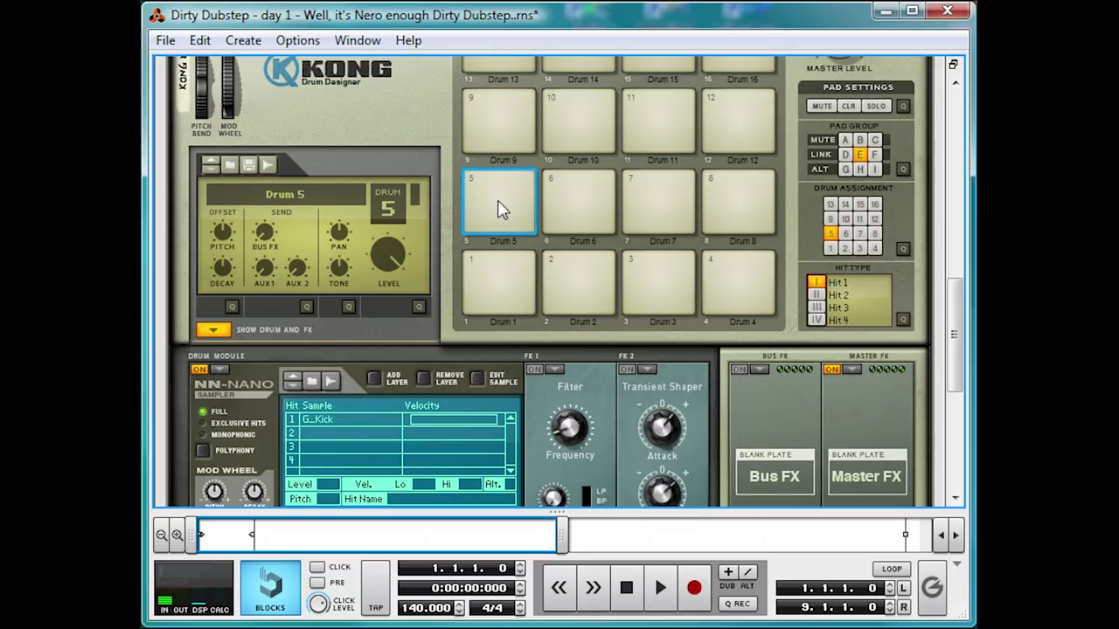
left_click(501, 207)
left_click(472, 280)
left_click_drag(424, 191, 418, 196)
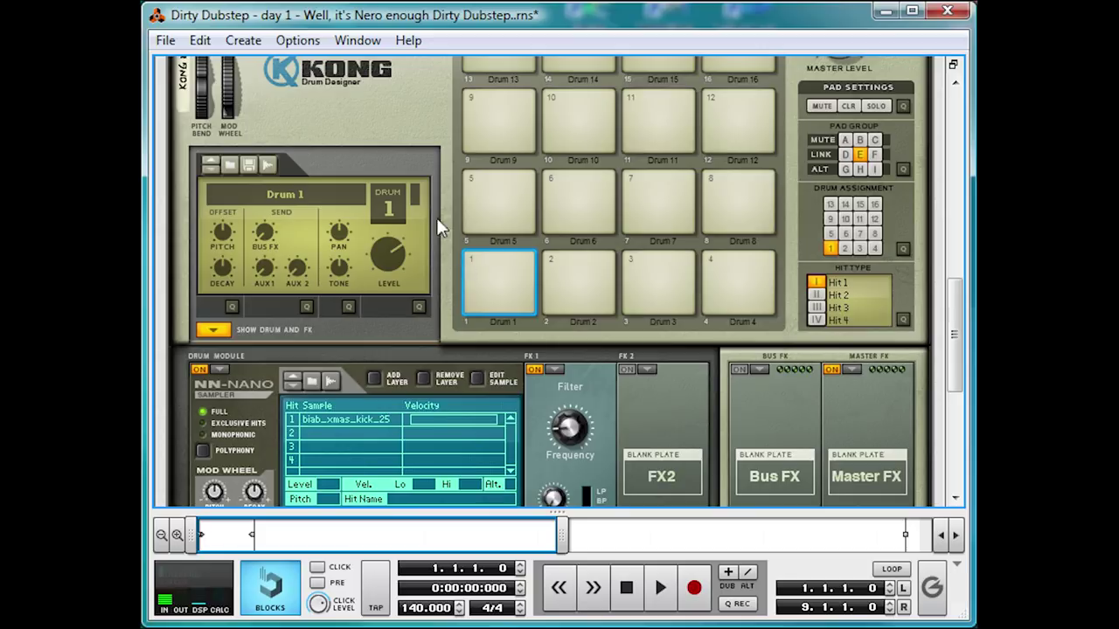
left_click(487, 292)
scroll(507, 297, "down", 3)
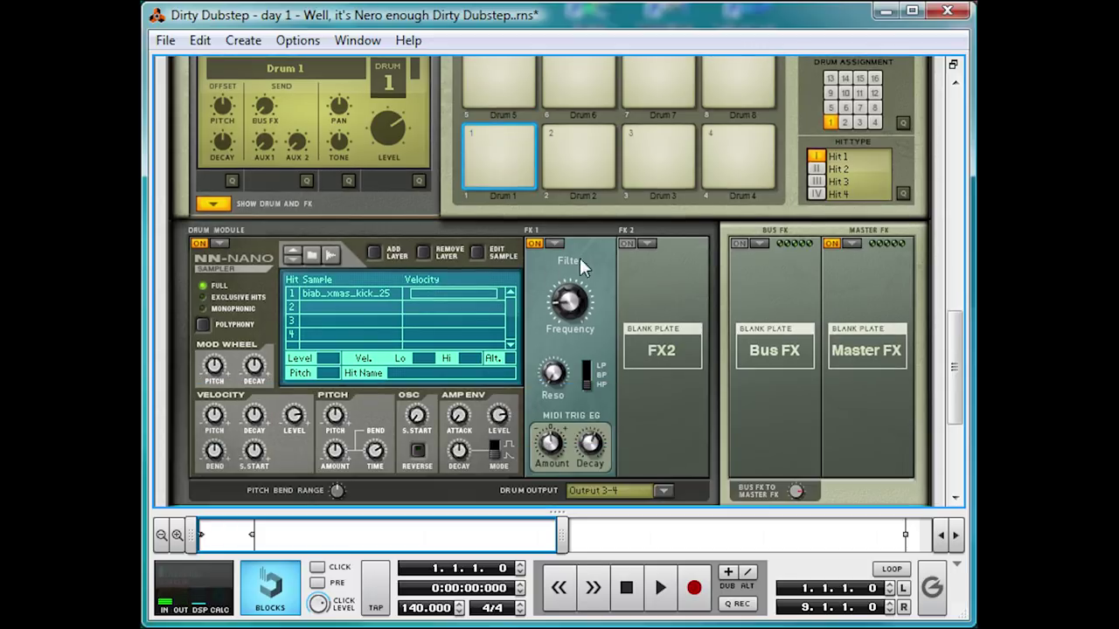
left_click(556, 243)
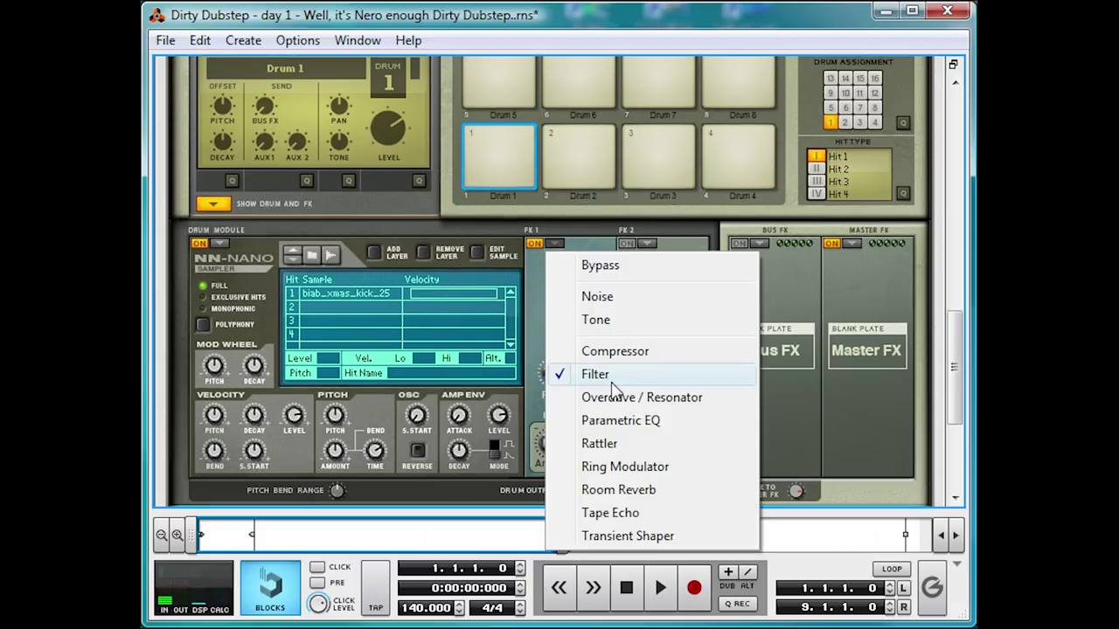
left_click(582, 372)
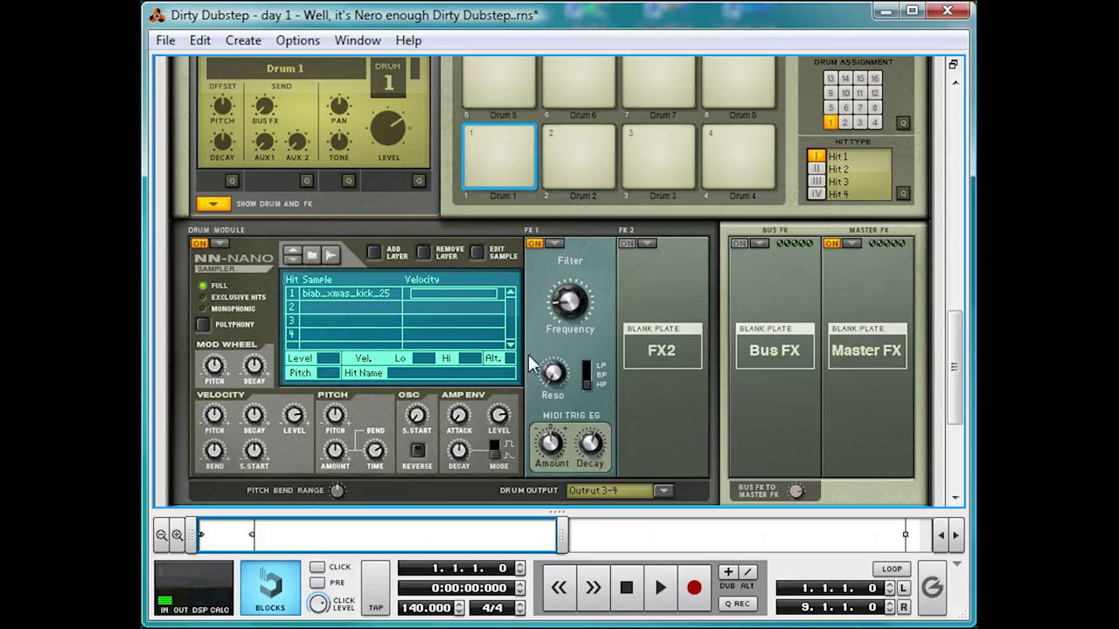
left_click(508, 87)
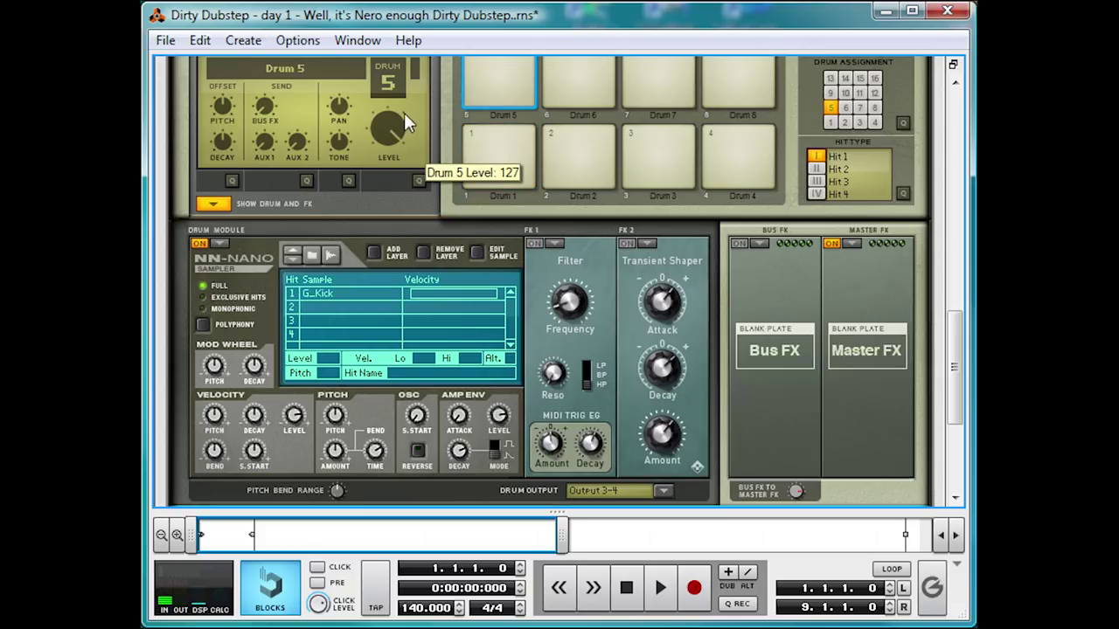
left_click(464, 153)
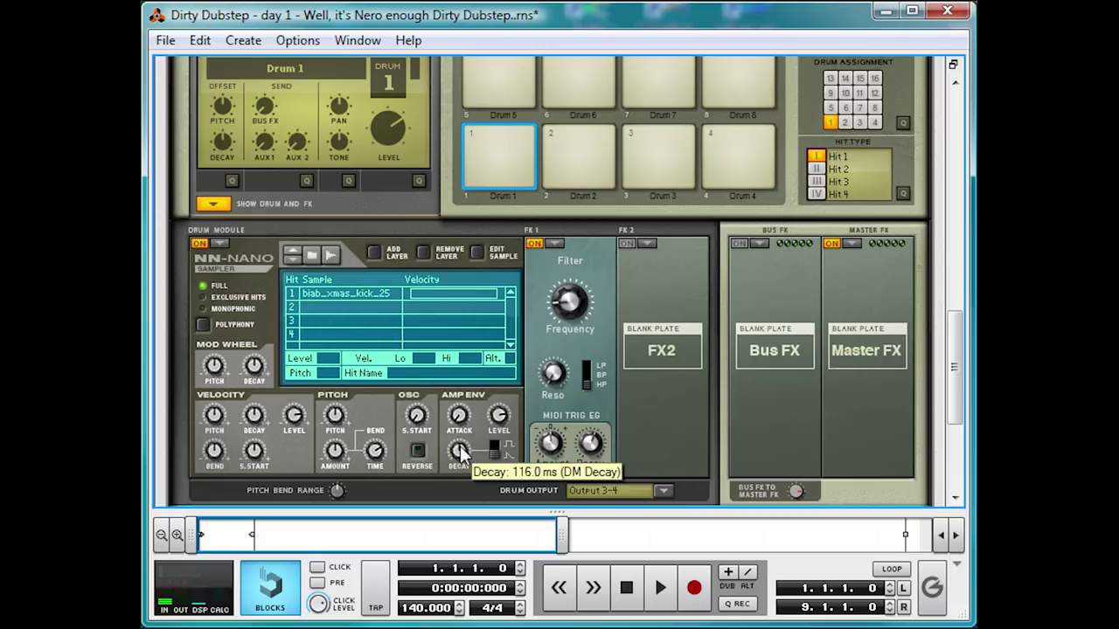
left_click(500, 88)
left_click(506, 169)
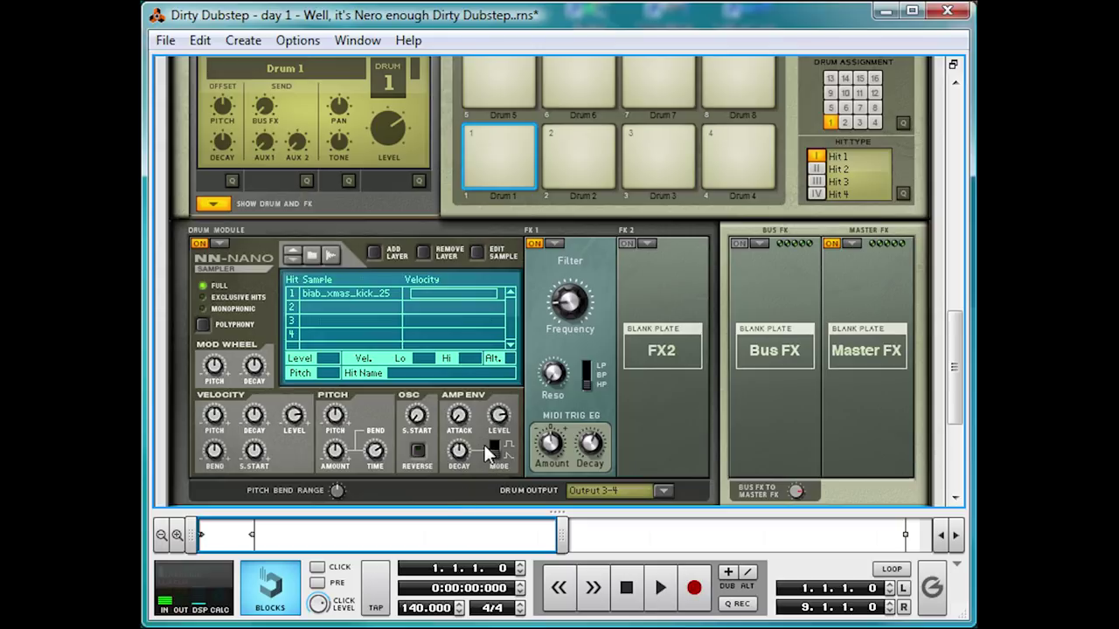
scroll(516, 376, "up", 3)
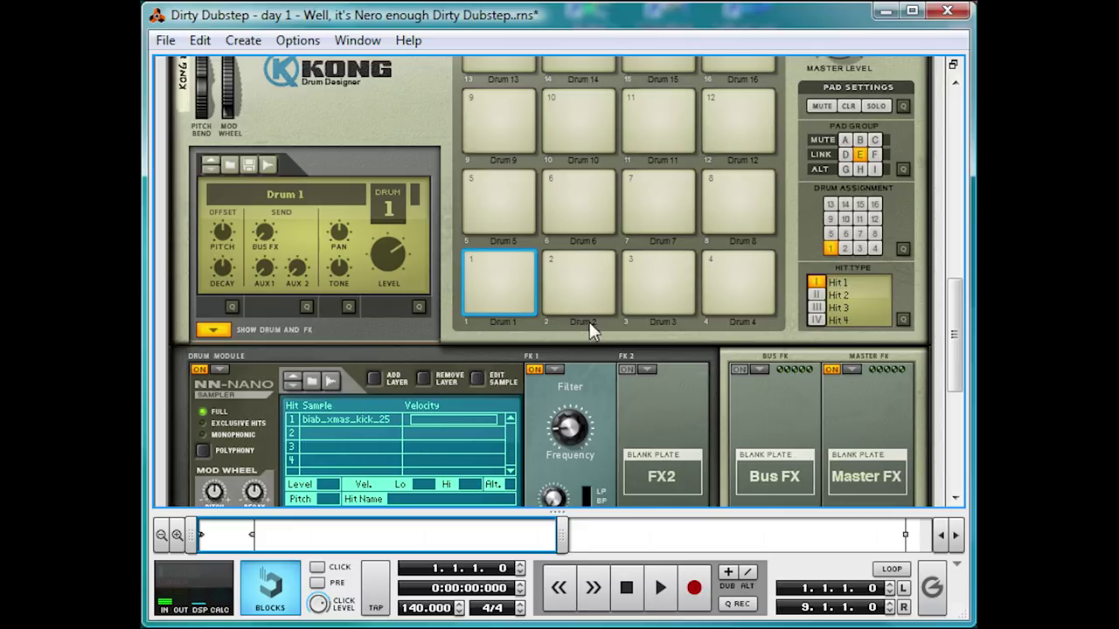
left_click(576, 271)
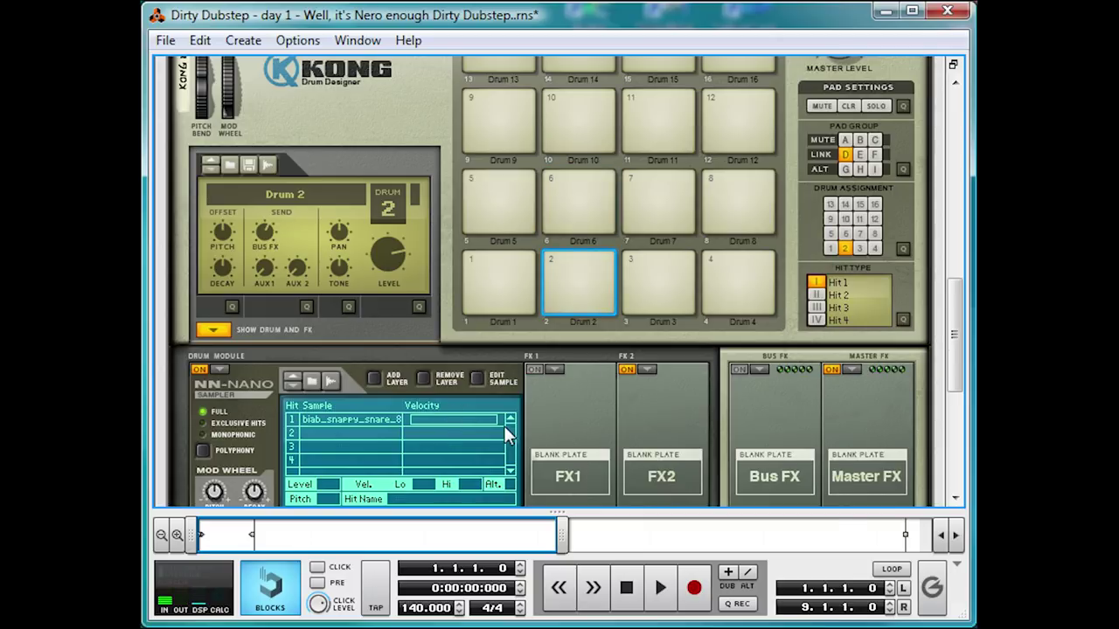
scroll(481, 430, "down", 3)
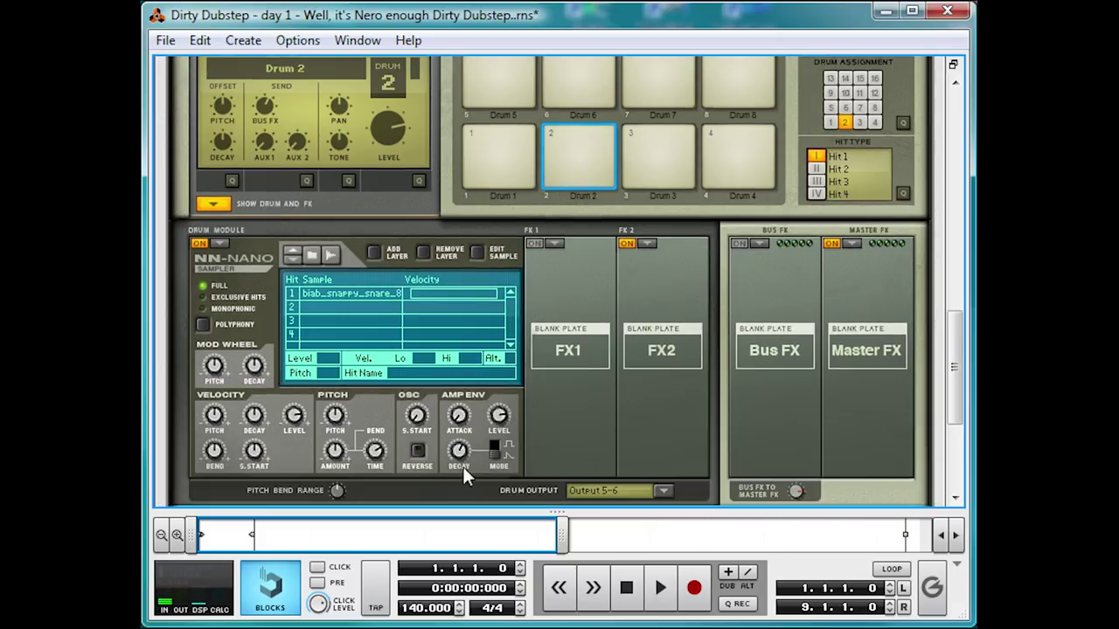
left_click(604, 101)
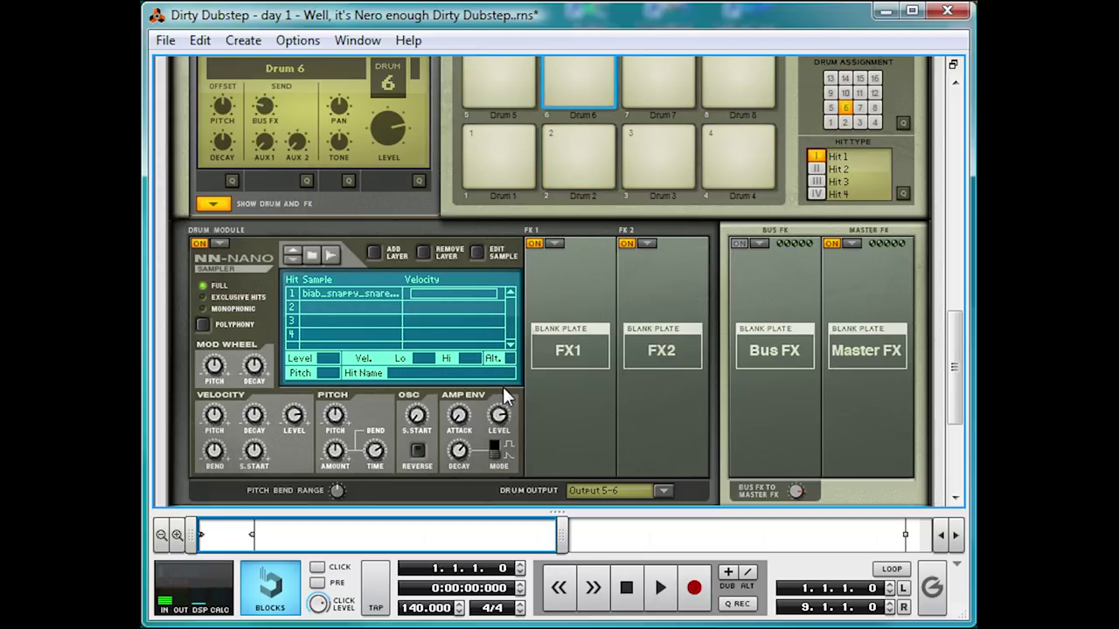
scroll(545, 329, "up", 2)
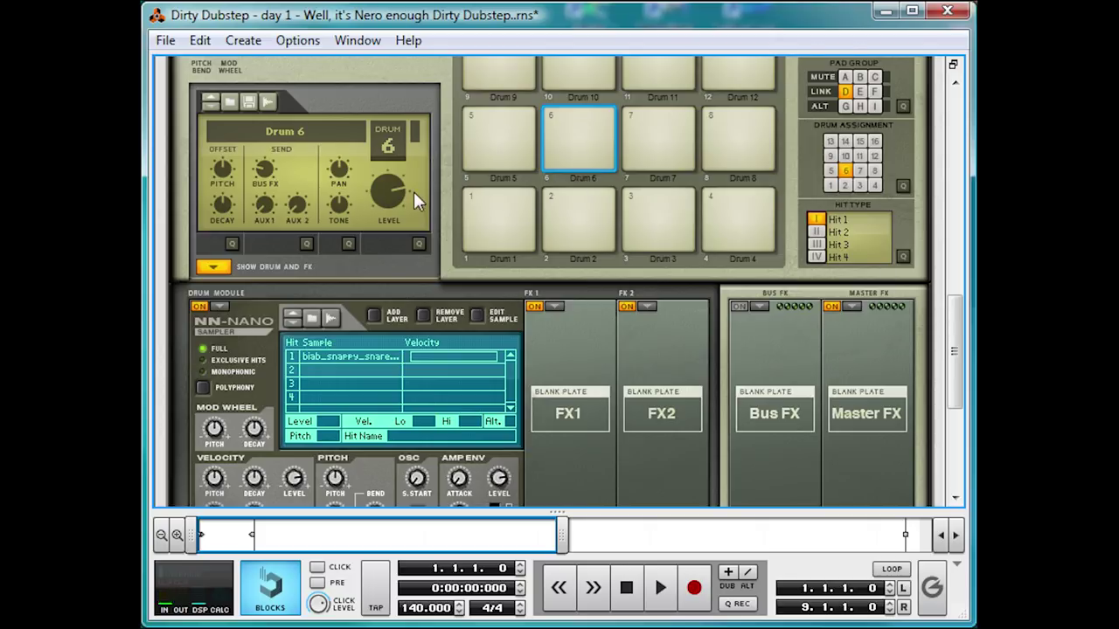
left_click(568, 138)
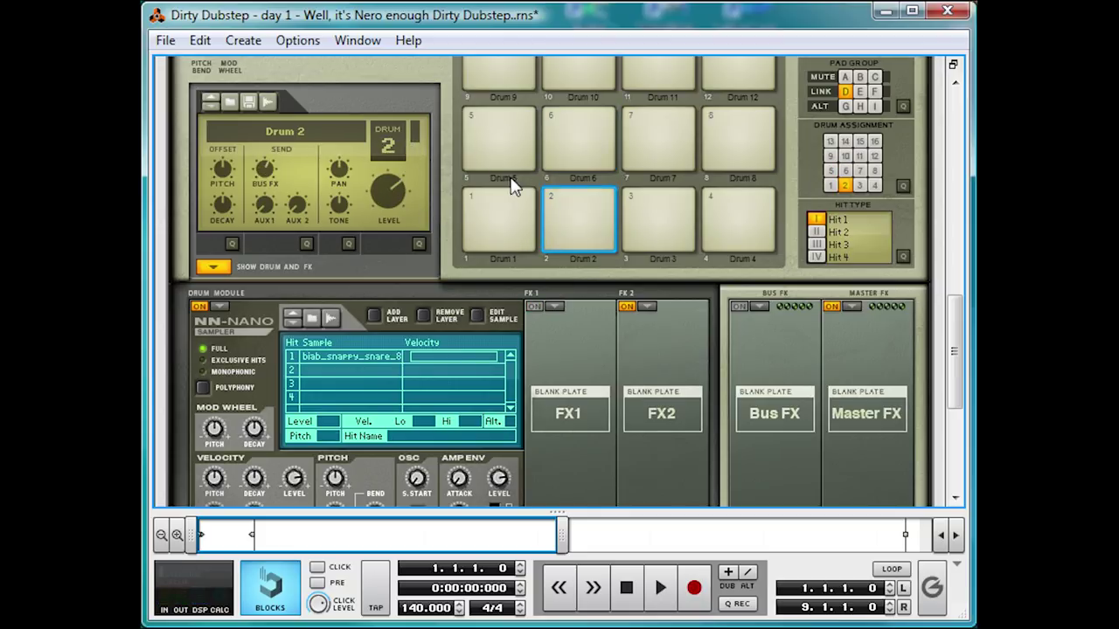
left_click(587, 149)
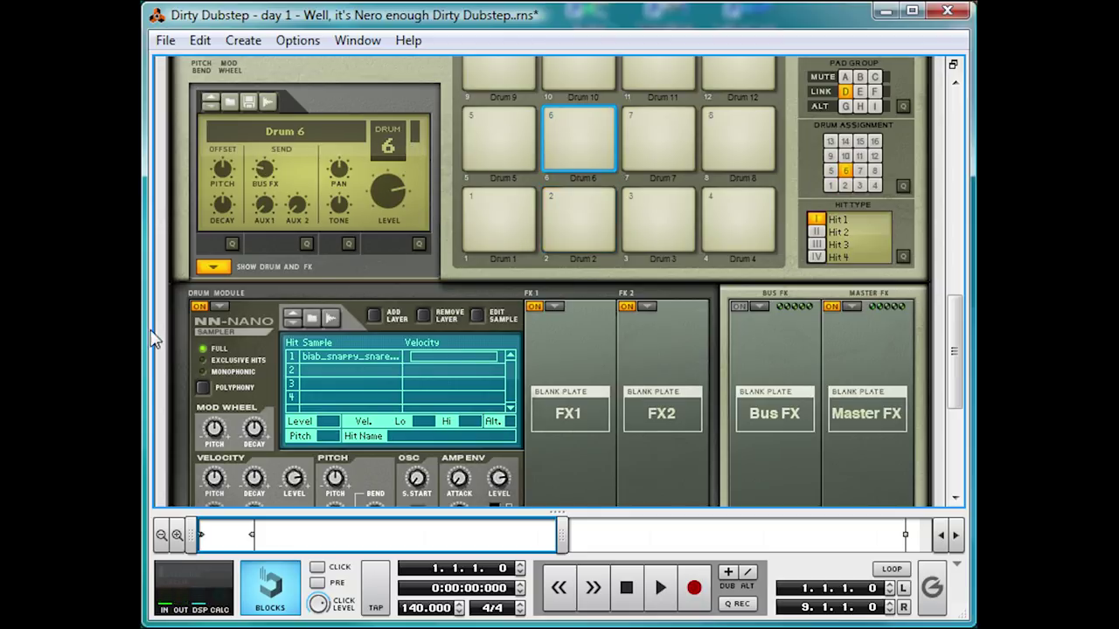
left_click(200, 308)
left_click(534, 306)
left_click(589, 218)
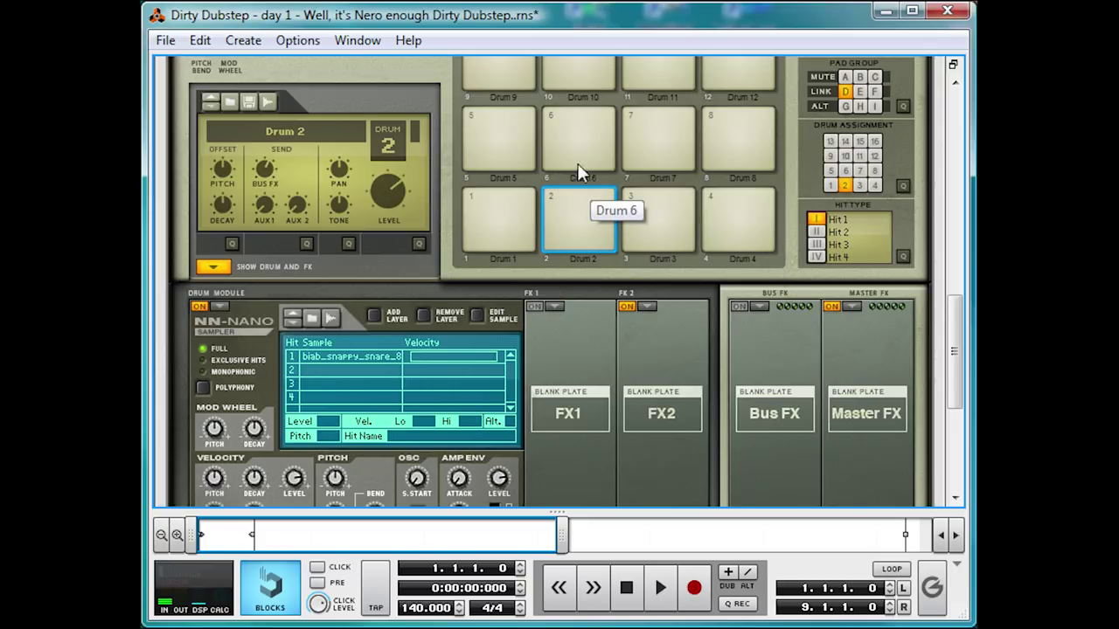
left_click(586, 143)
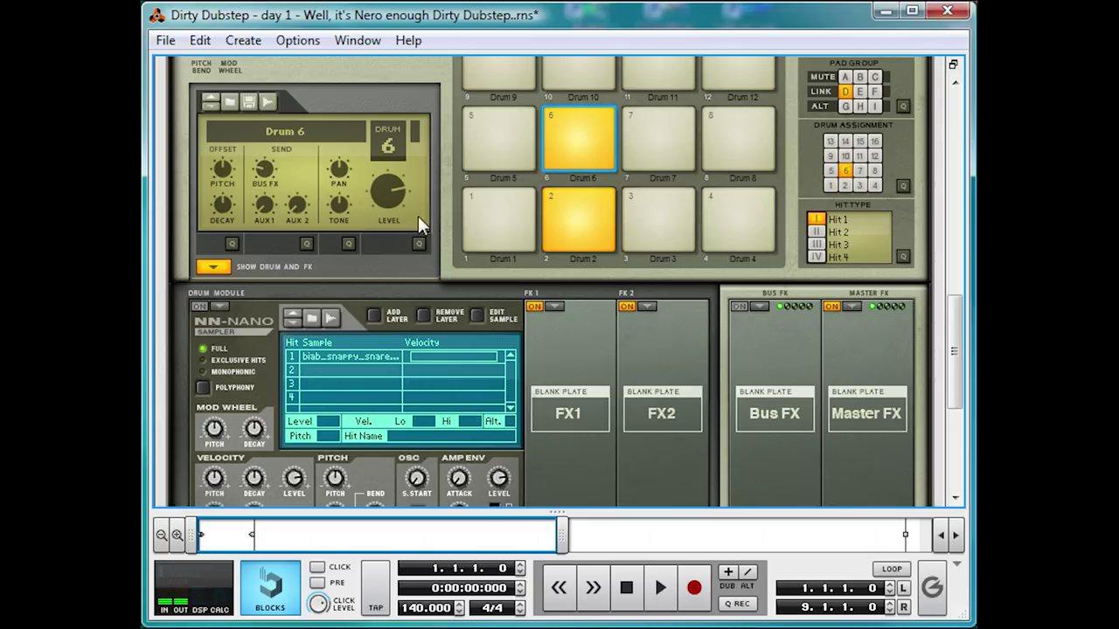
left_click(202, 306)
left_click(579, 130)
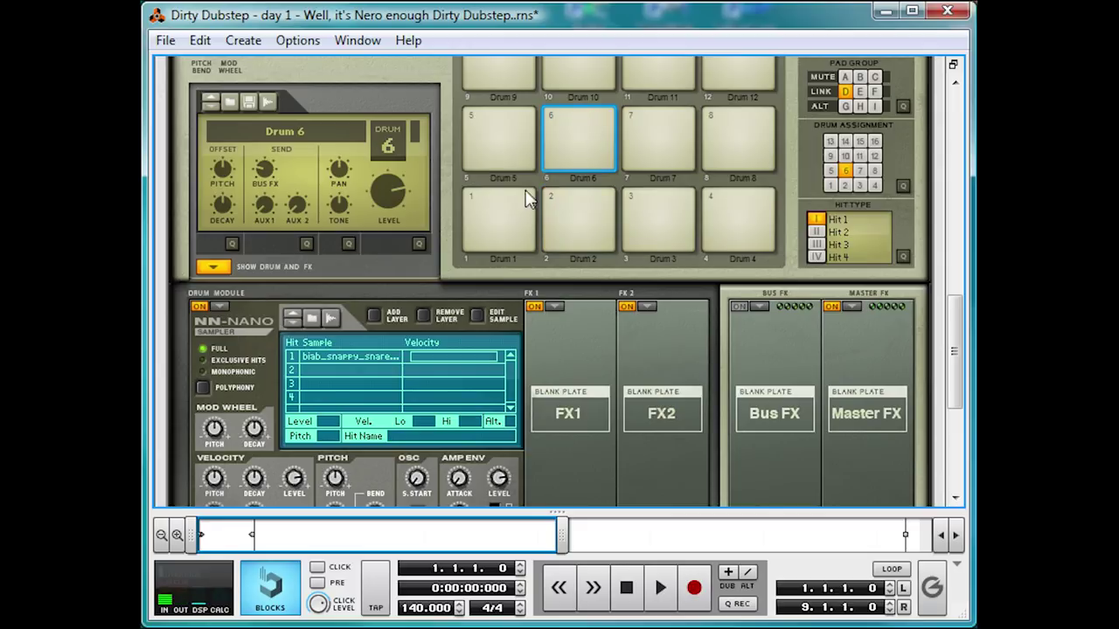
left_click(584, 219)
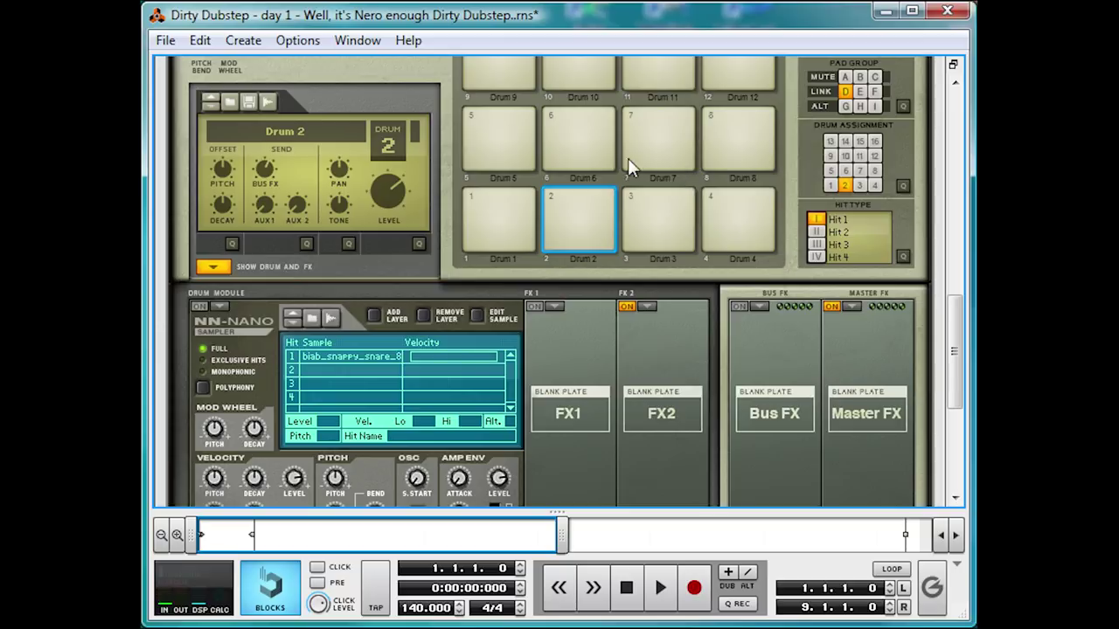
left_click(585, 149)
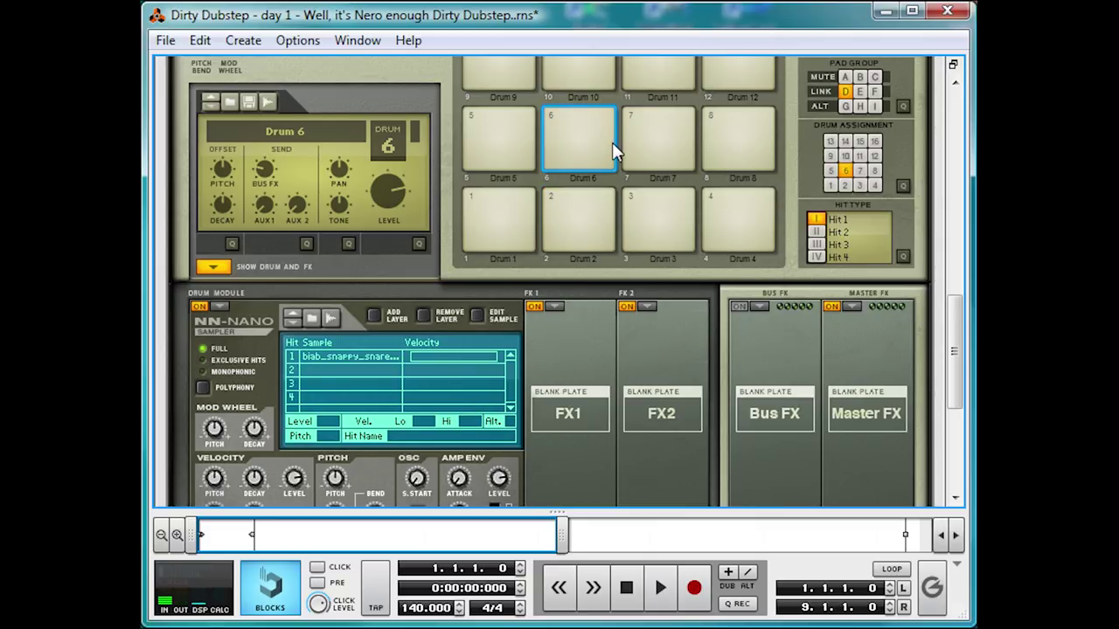
left_click(586, 210)
Audition the Drum 4 hi-hat and set its second effect slot to None.
left_click(729, 226)
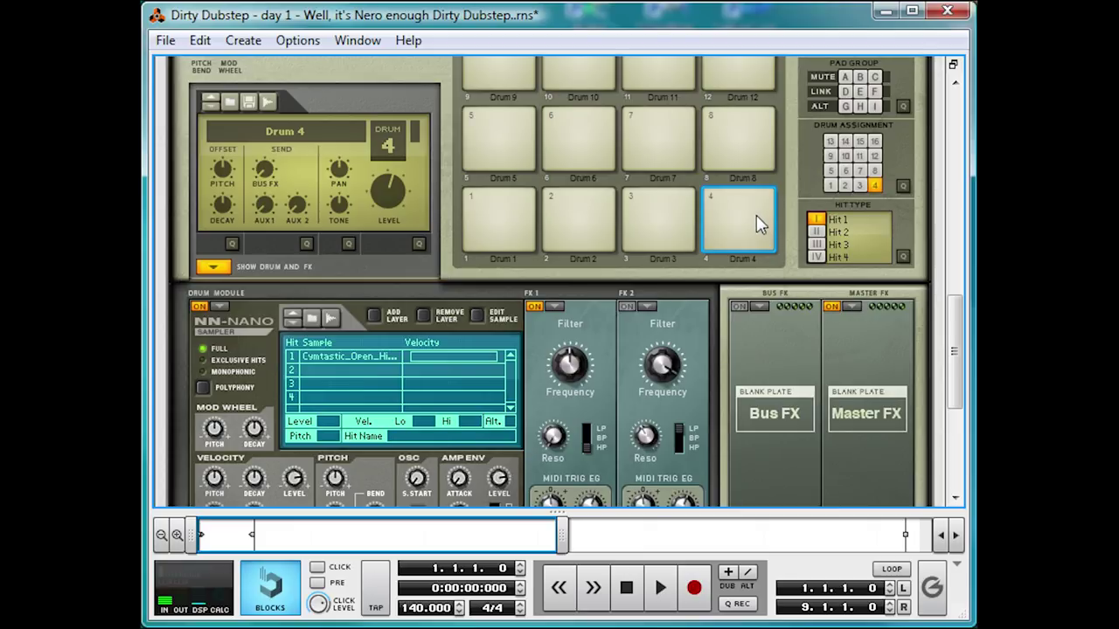
left_click(757, 219)
scroll(553, 335, "down", 3)
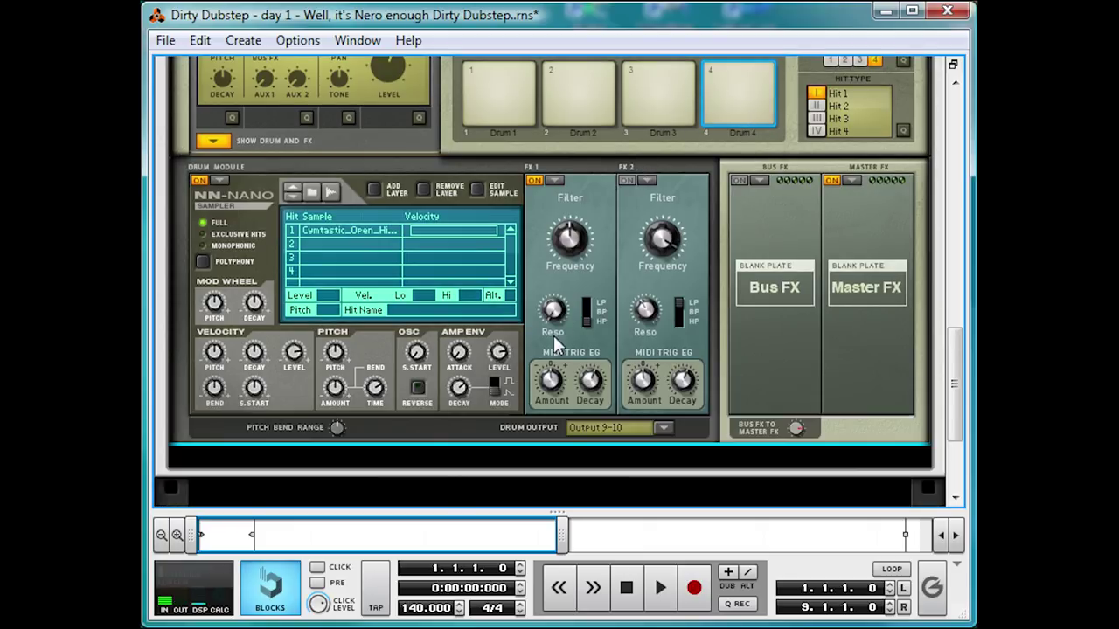
left_click(648, 180)
left_click(662, 230)
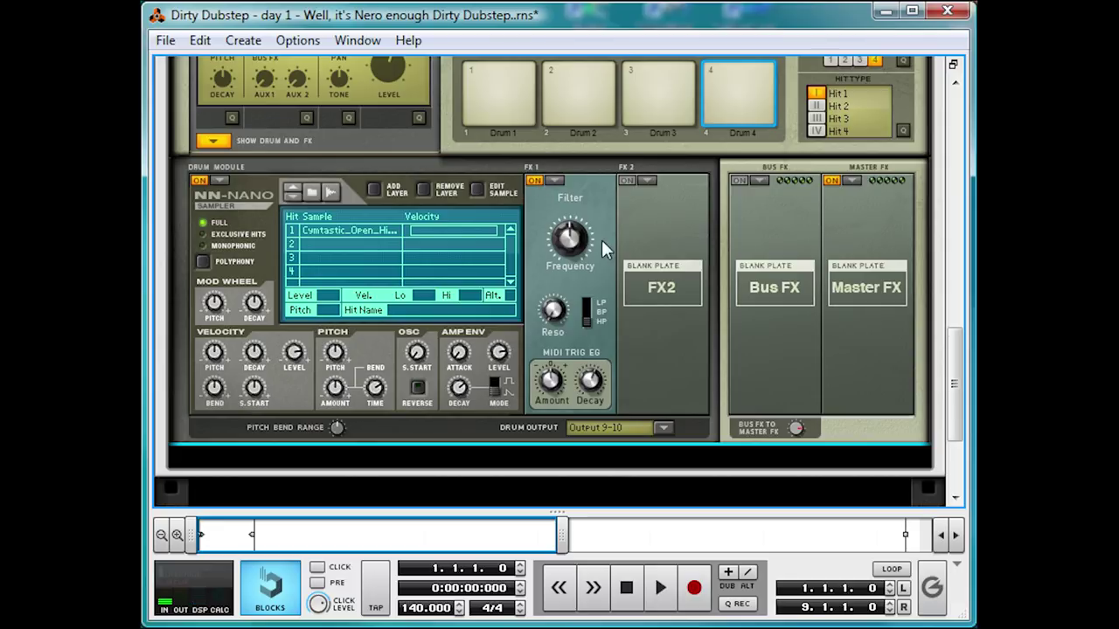
Compare the Drum 4 hi-hat with its Filter effect switched off and back on.
left_click(496, 104)
scroll(495, 104, "up", 2)
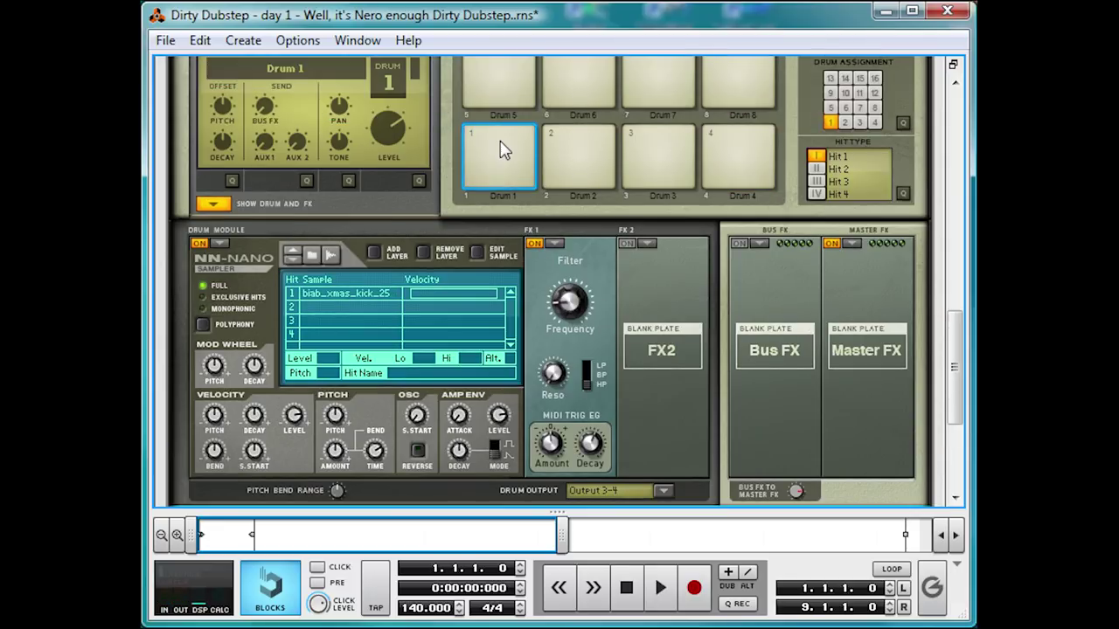
left_click(733, 149)
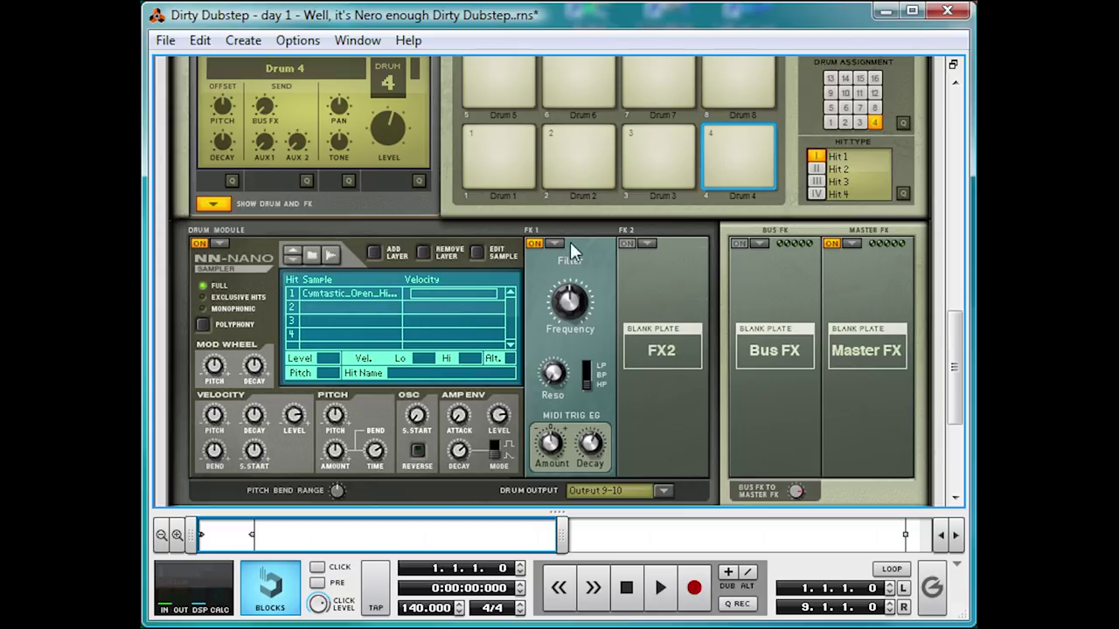
left_click(534, 243)
left_click(741, 149)
left_click(532, 243)
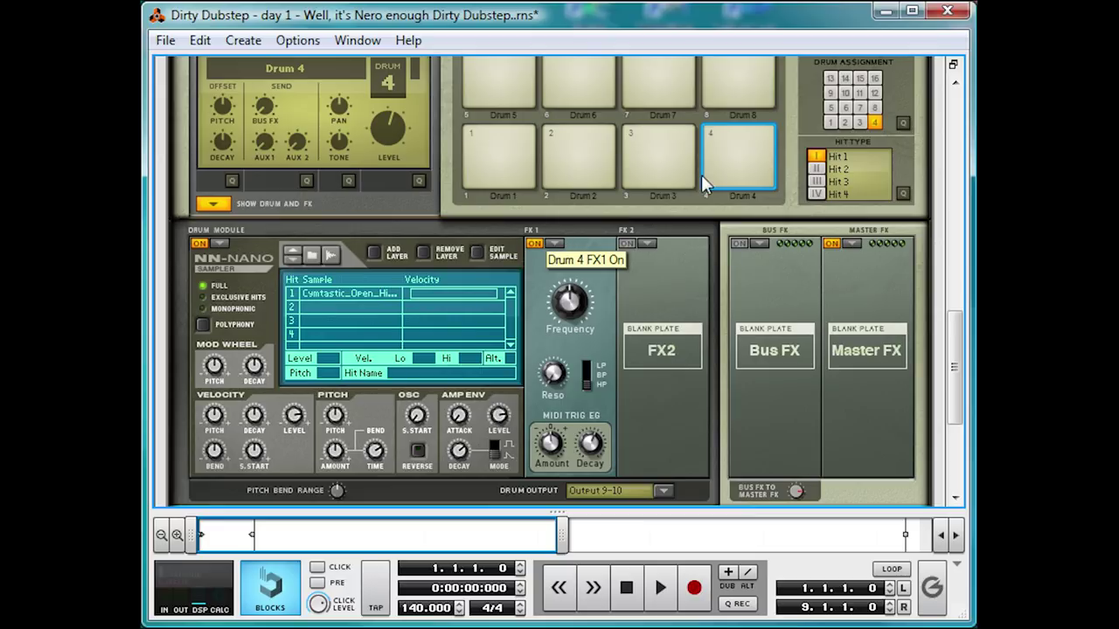
left_click(737, 150)
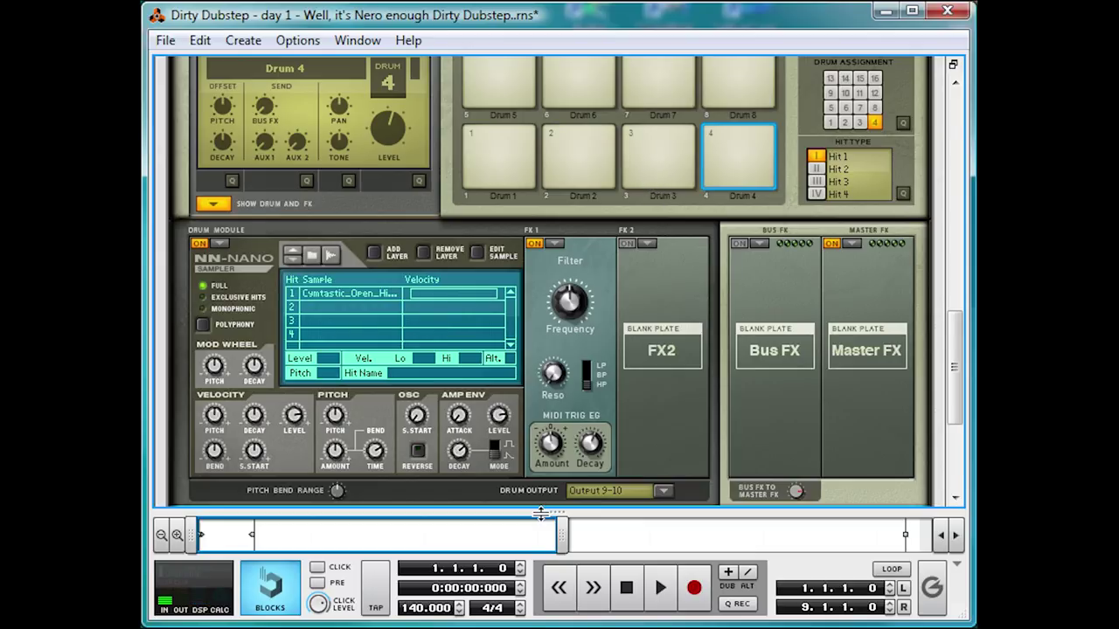
Enlarge the sequencer, draw a bar 1–5 clip on the Beat lane, set the right locator to bar 5 and enable loop.
left_click_drag(546, 511, 599, 62)
left_click(282, 86)
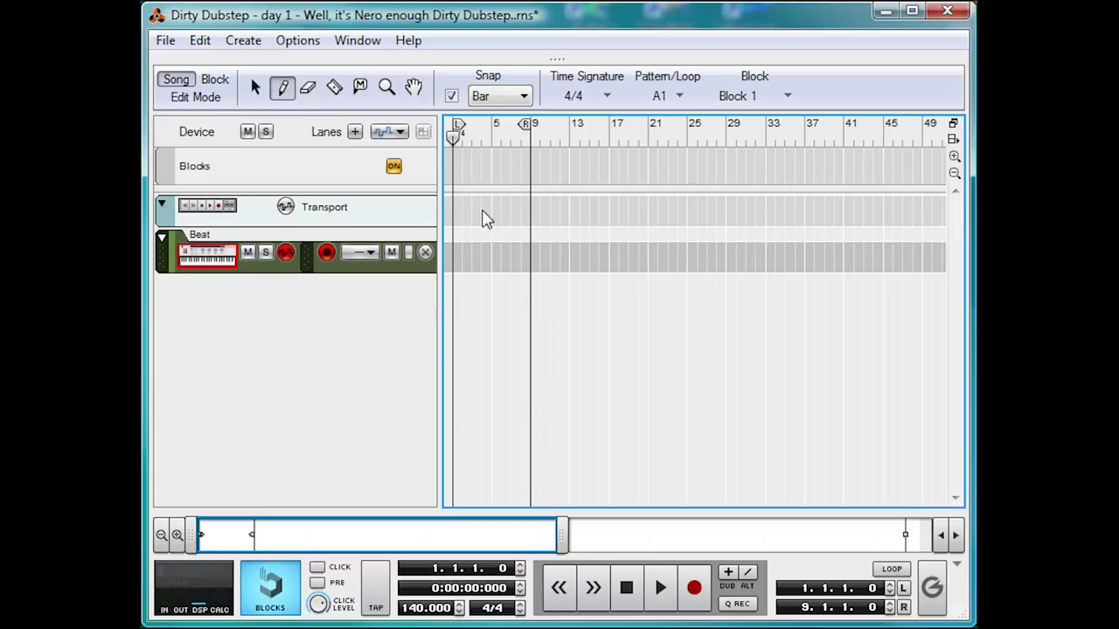
mouse_move(459, 251)
left_mouse_down()
mouse_move(489, 238)
mouse_move(488, 287)
left_mouse_up()
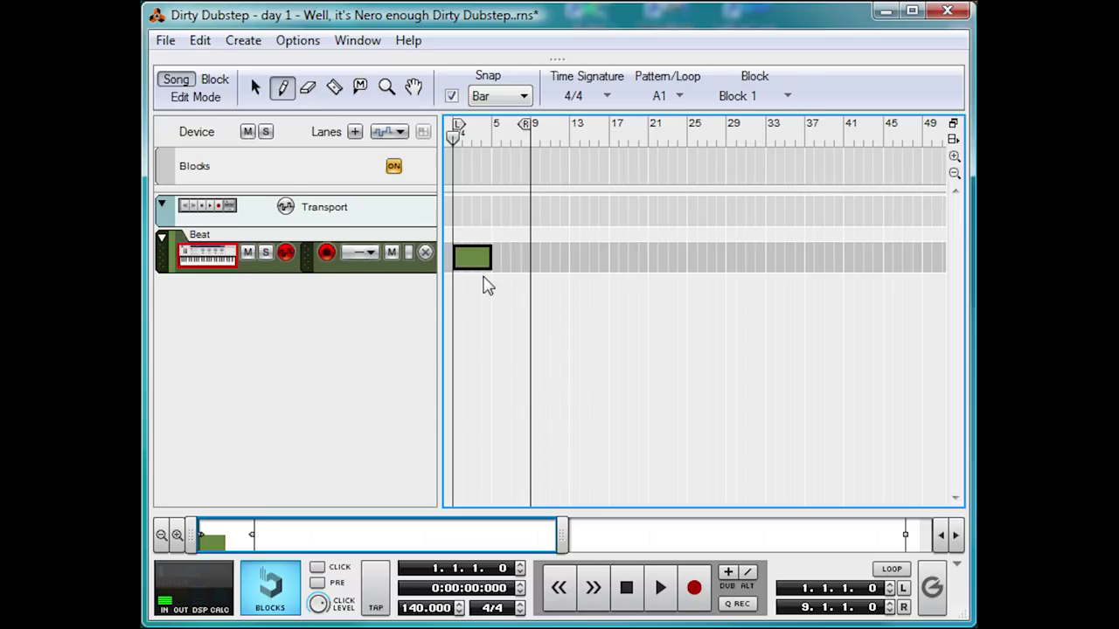
key("q")
left_click_drag(530, 125, 495, 145)
left_click(892, 570)
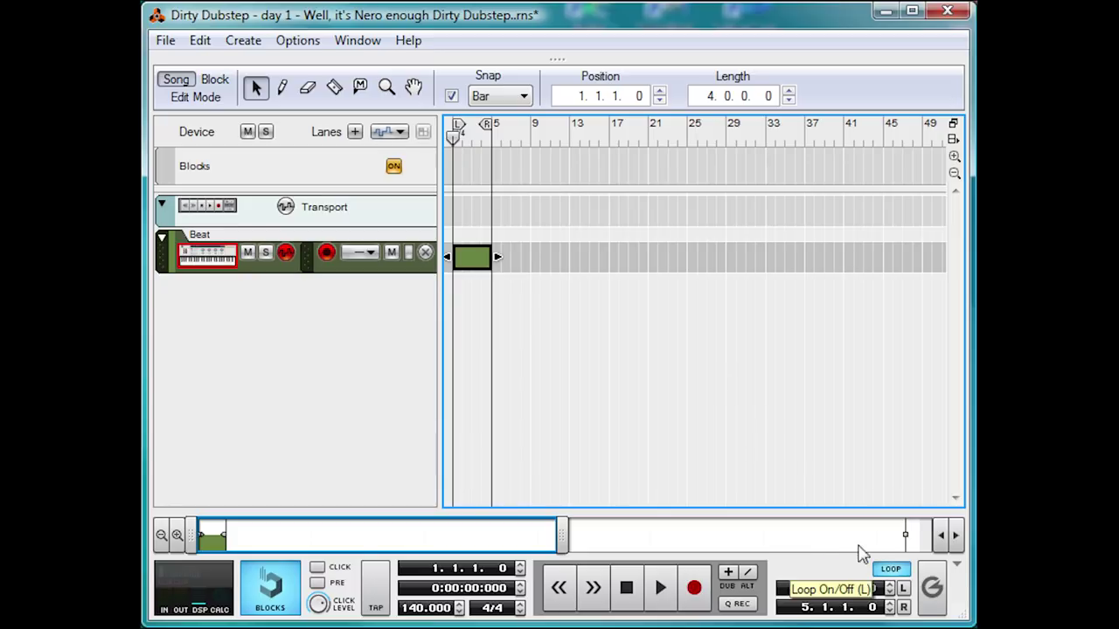
Open the Beat clip in the note editor and audition the low drum notes.
double_click(477, 259)
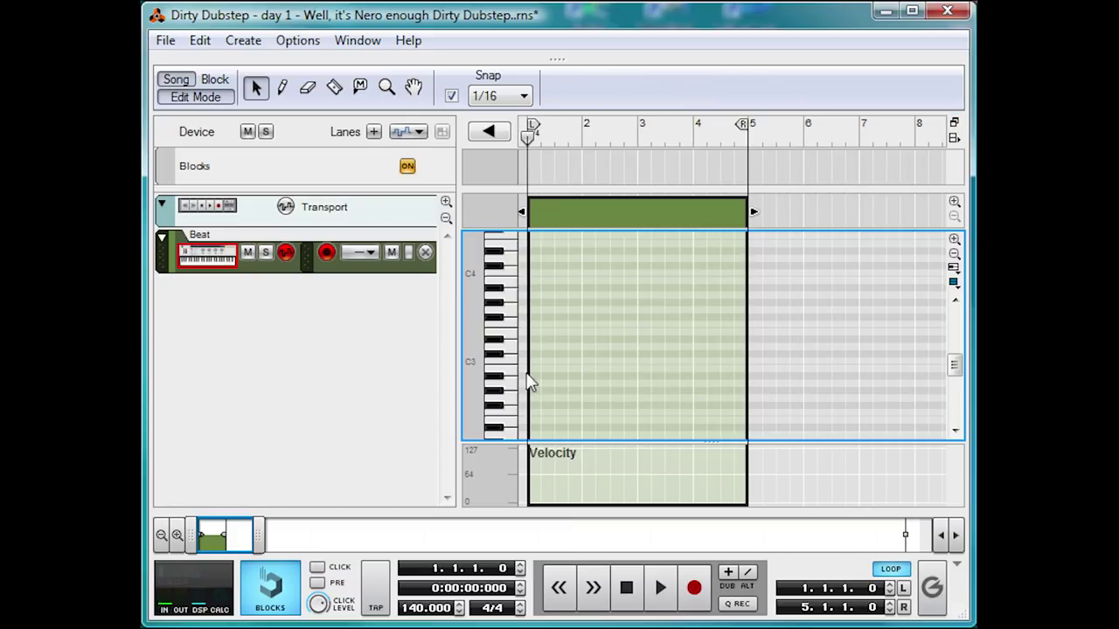
scroll(562, 380, "down", 3)
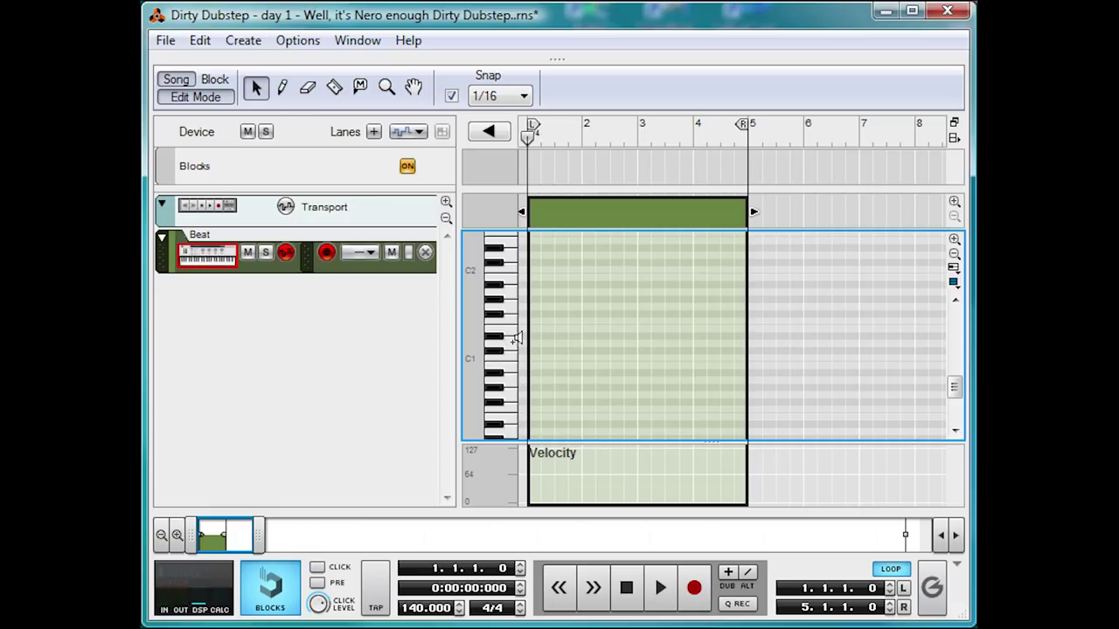
left_click(507, 345)
left_click(507, 346)
left_click(507, 347)
Draw a C1 kick on beat 1 and a C#1 snare on beat 3 in each of bars 1–4, then play it.
key("w")
left_click(531, 357)
left_click(557, 350)
left_click(585, 358)
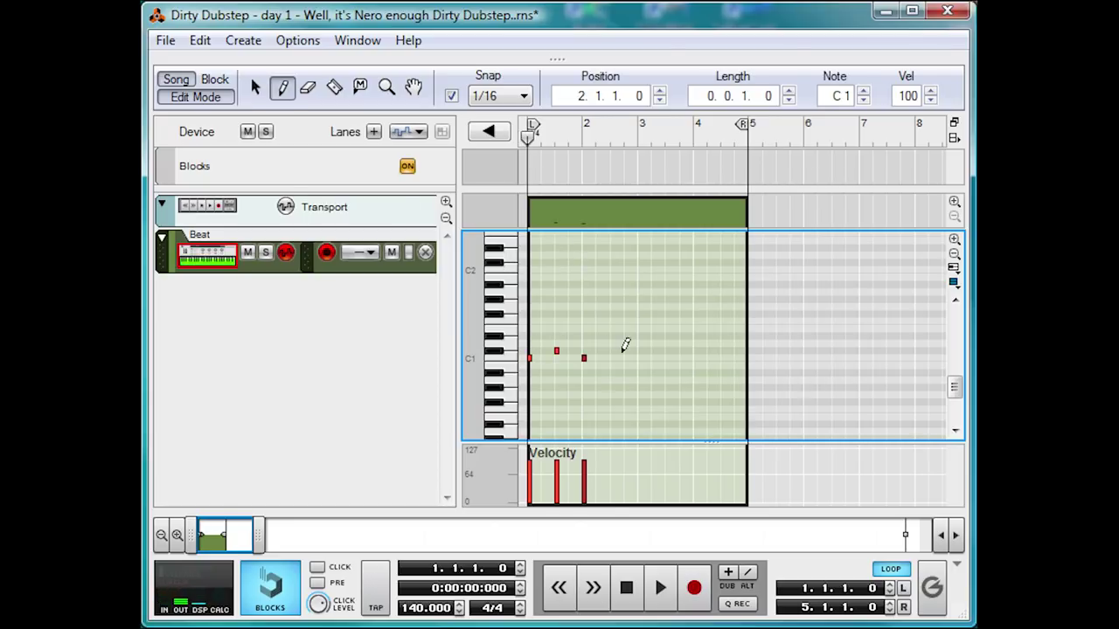
left_click(613, 351)
left_click(640, 358)
left_click(667, 350)
left_click(695, 358)
left_click(723, 351)
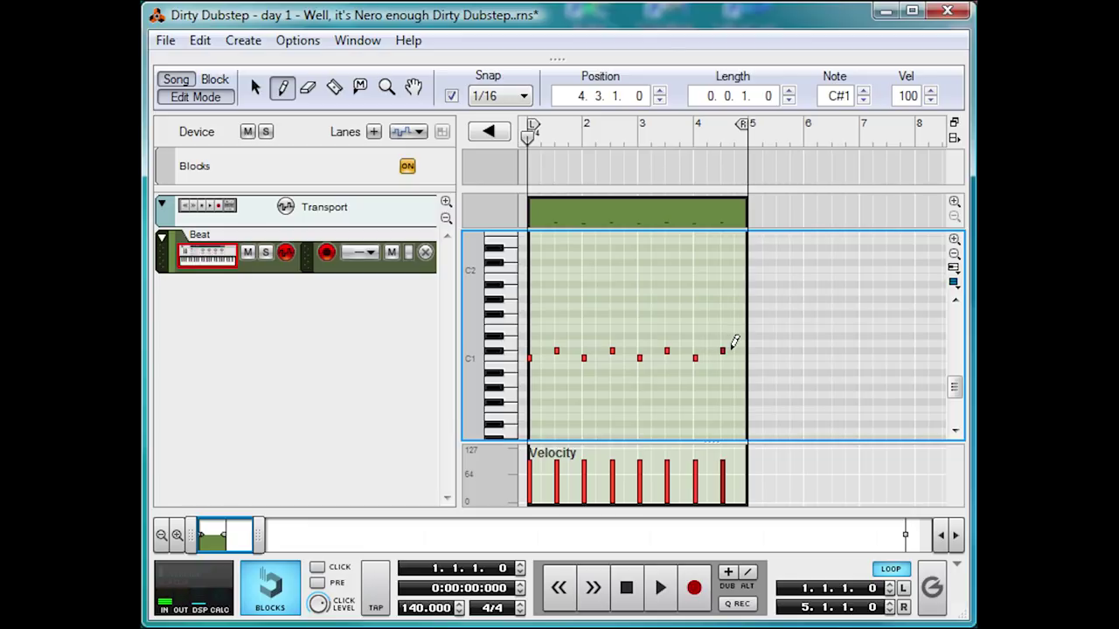
key("space")
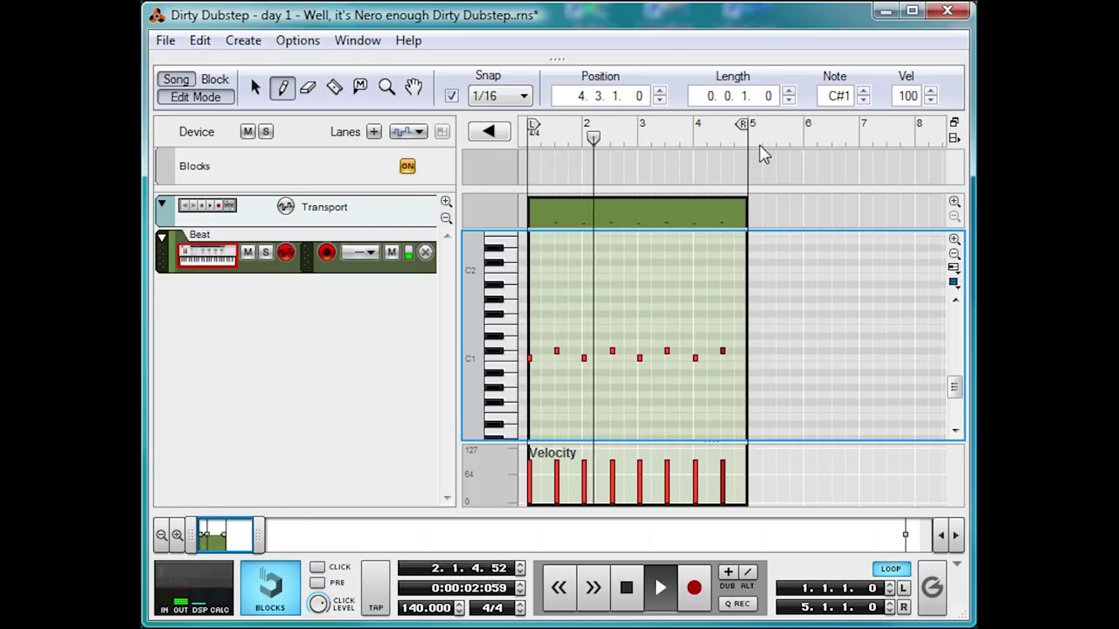
key("space")
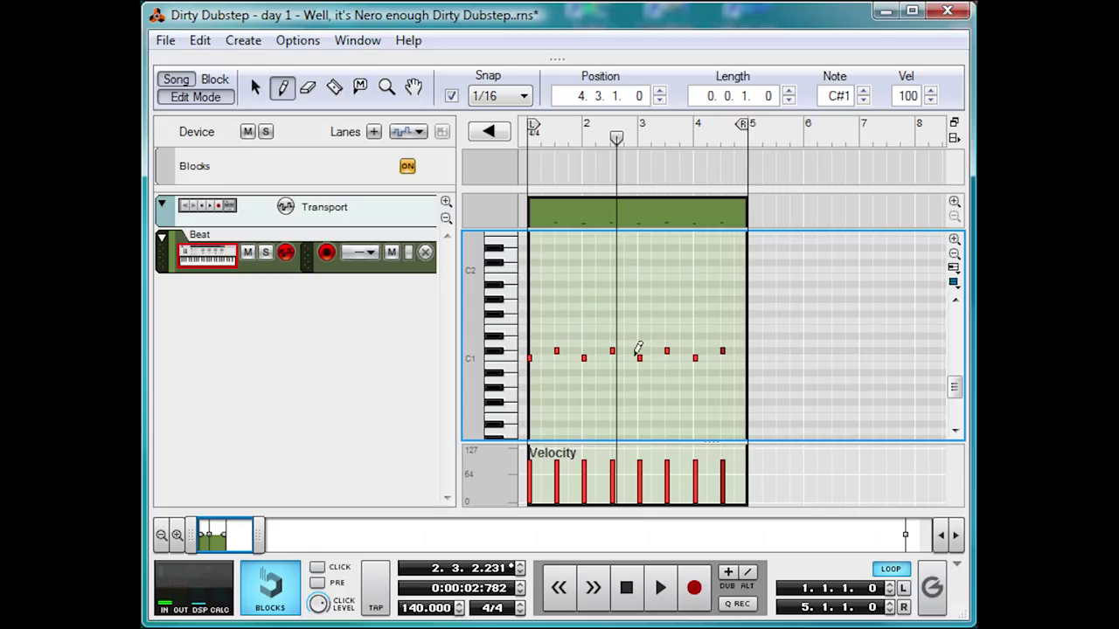
Add extra C1 kicks in bar 3 and twice in bar 4, and play back the looped beat.
left_click(661, 358)
left_click(640, 139)
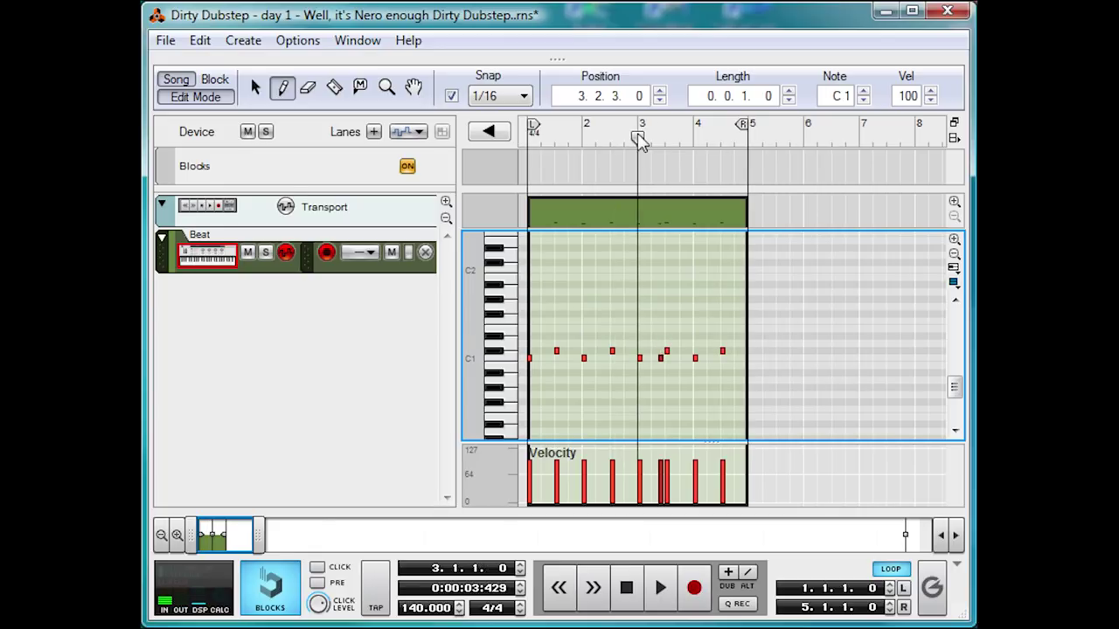
key("space")
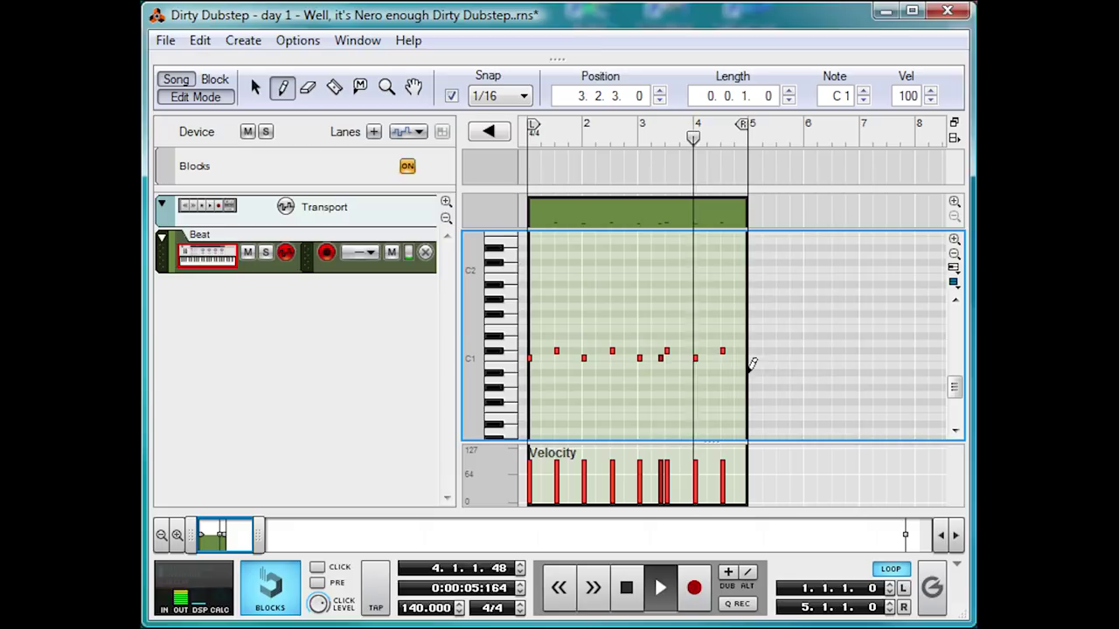
left_click(716, 358)
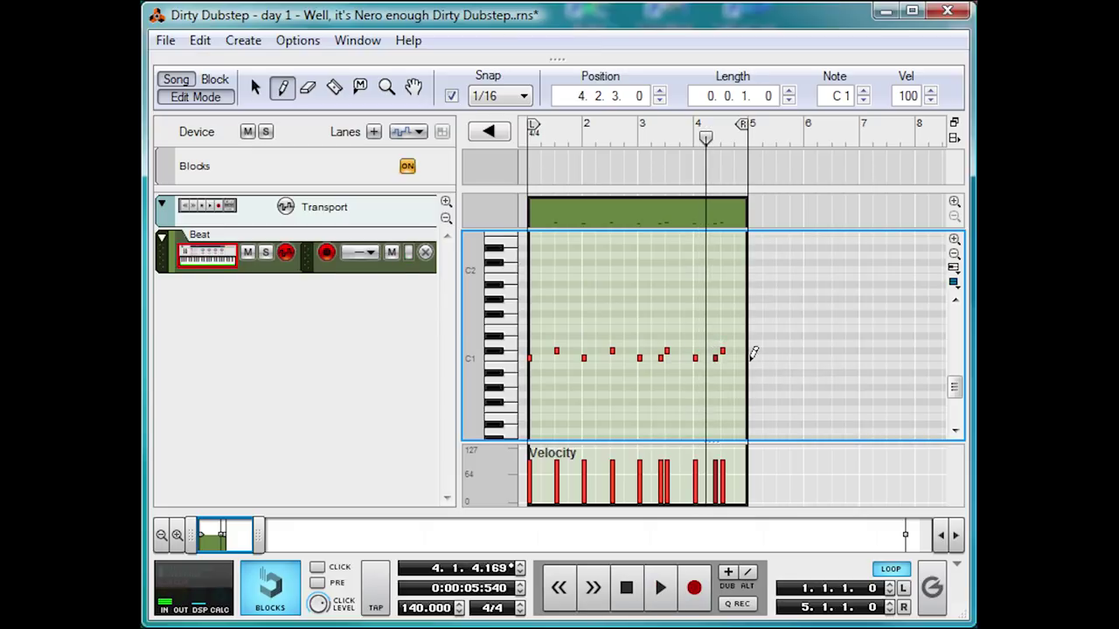
left_click(745, 357)
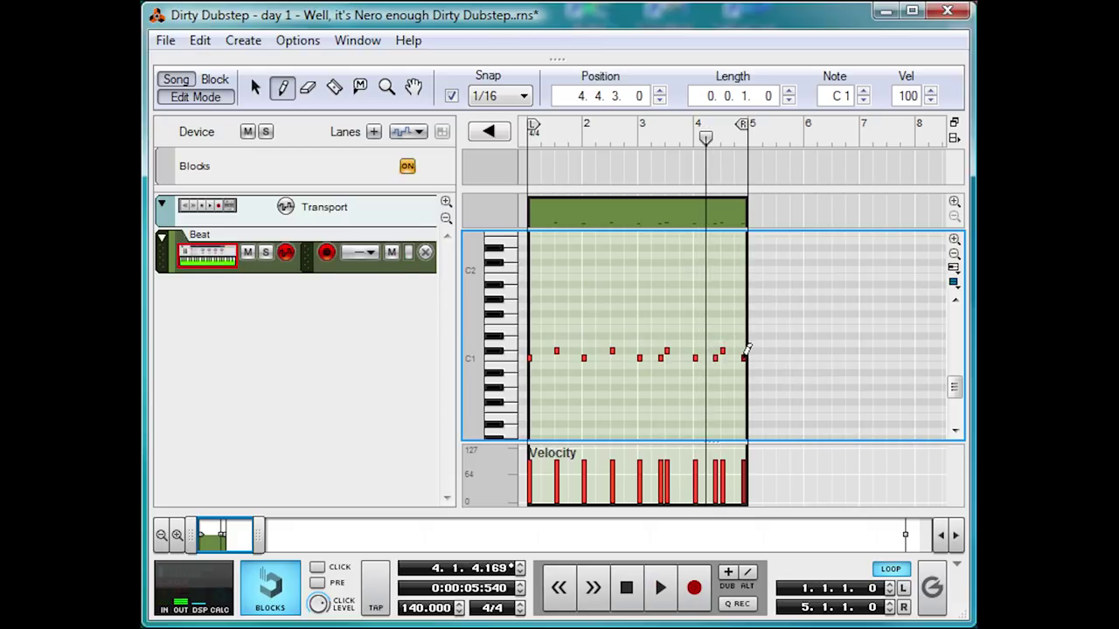
key("space")
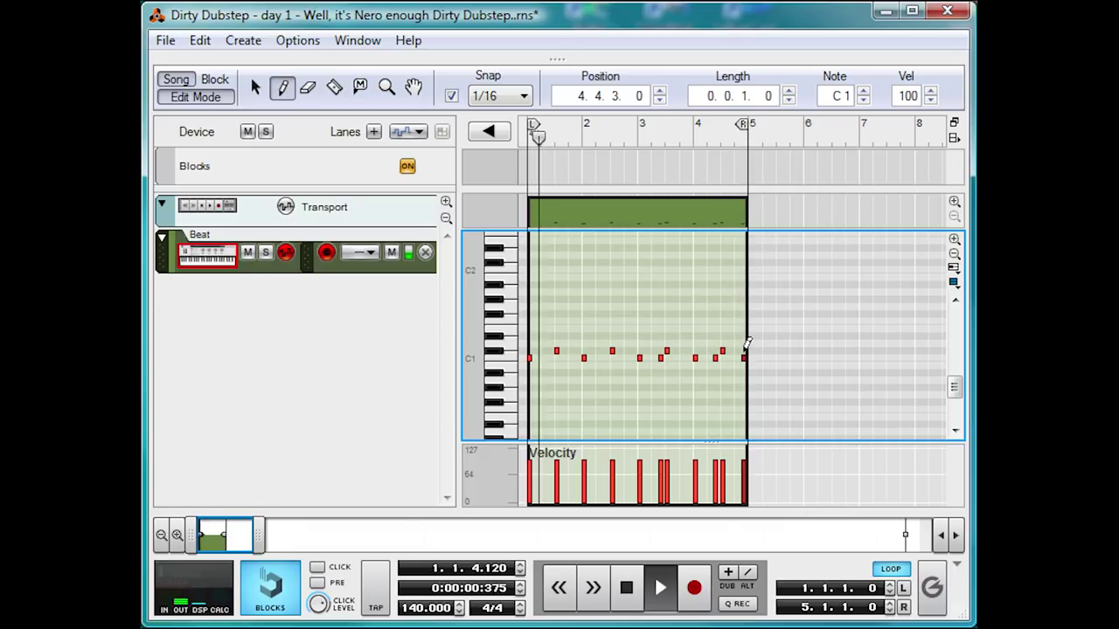
key("q")
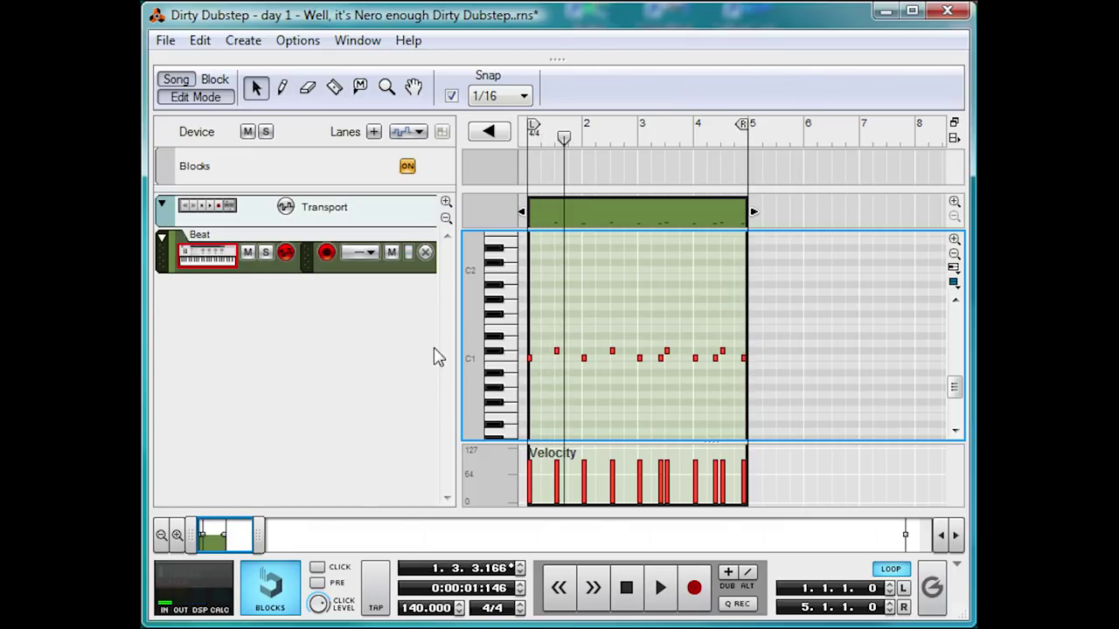
Add a second note lane to the Beat track with a new 4-bar clip and open it for editing.
left_click(188, 99)
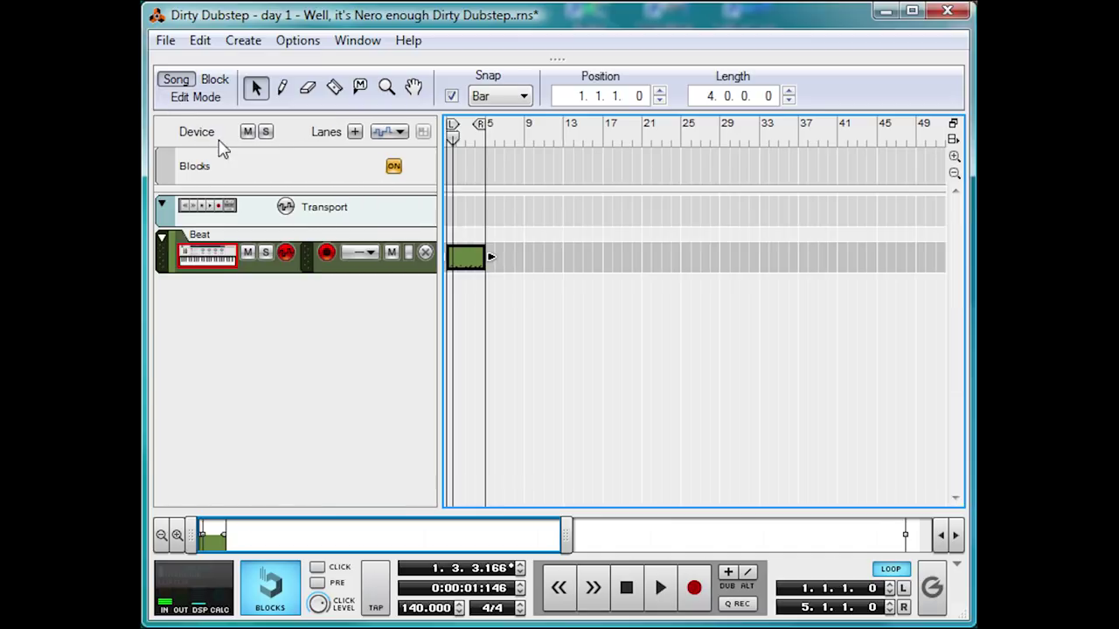
left_click(356, 131)
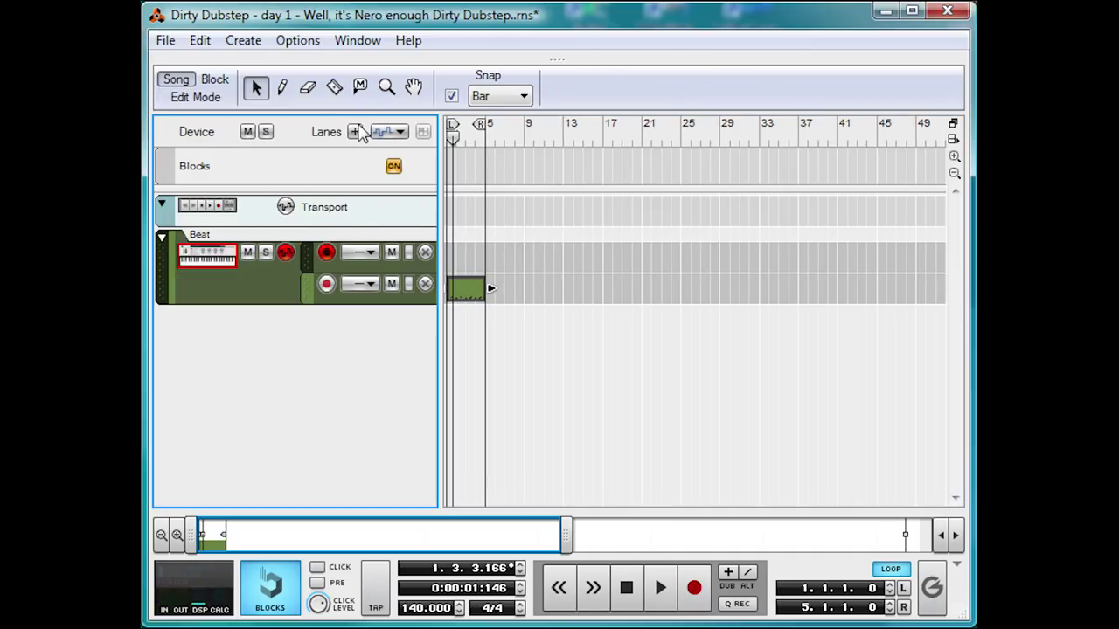
key("w")
left_click_drag(452, 249, 476, 254)
double_click(475, 254)
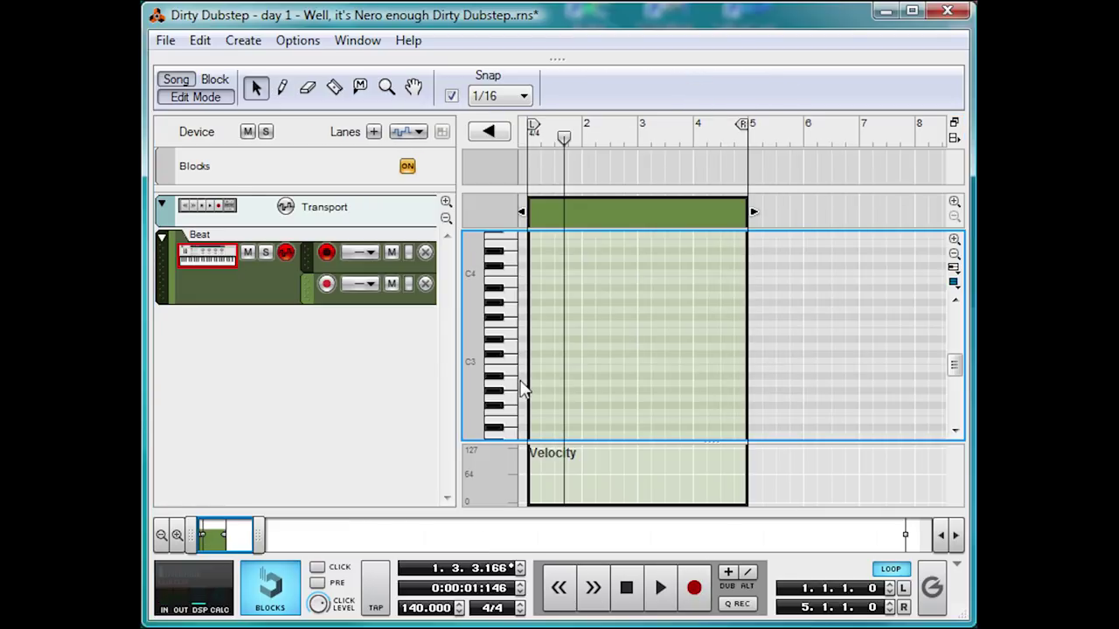
Draw two D#1 hi-hat notes at the start of bar 1 and play them from the top.
scroll(508, 377, "down", 4)
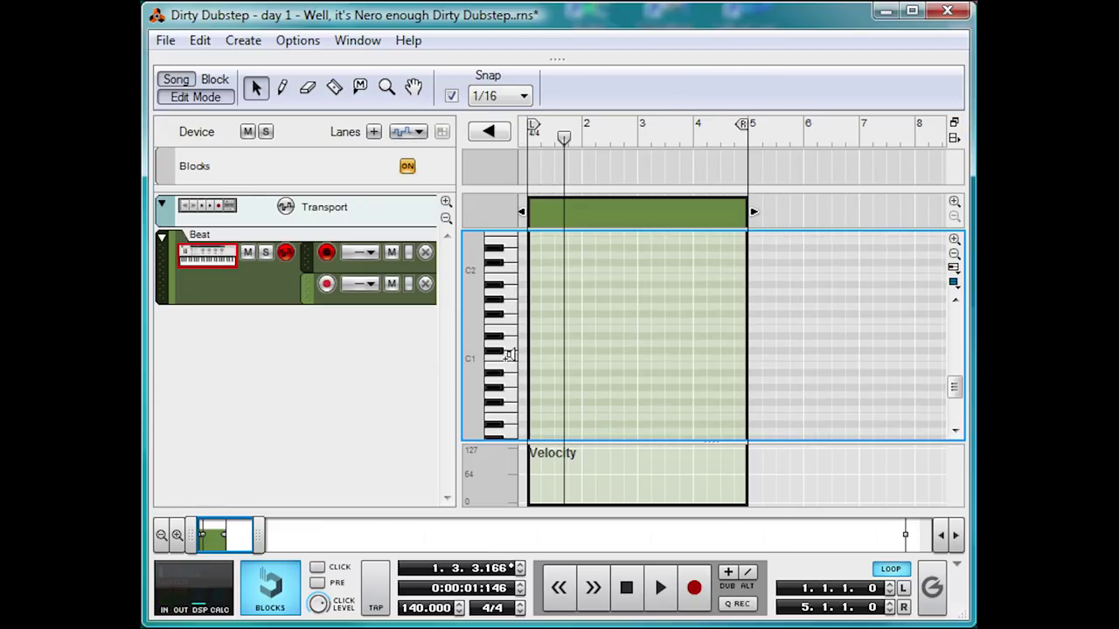
left_click(503, 280)
left_click(502, 305)
left_click(501, 329)
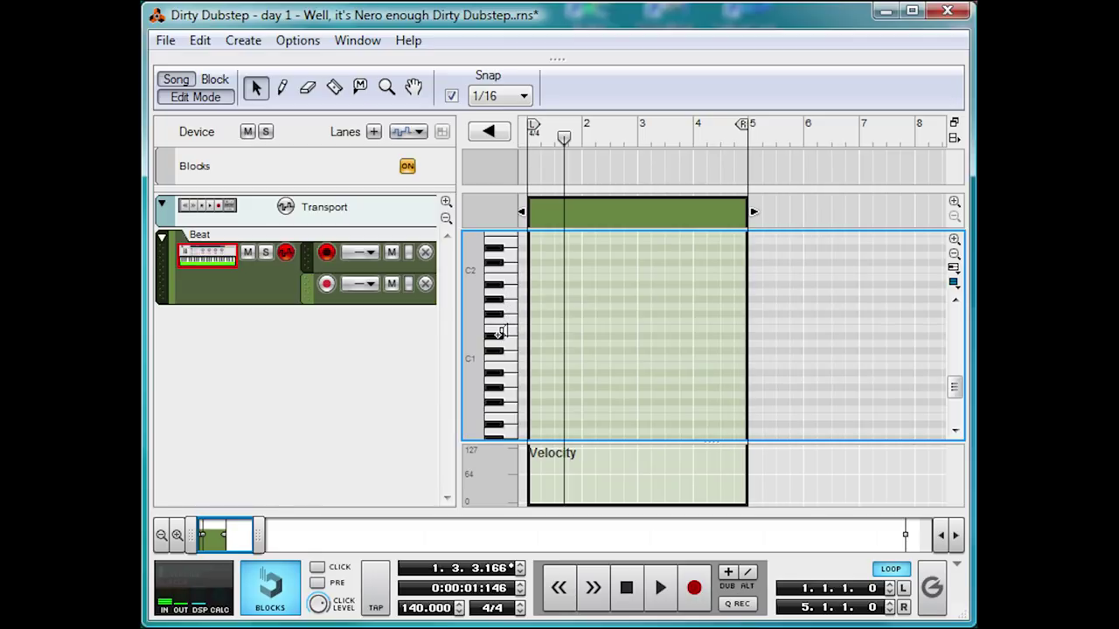
key("w")
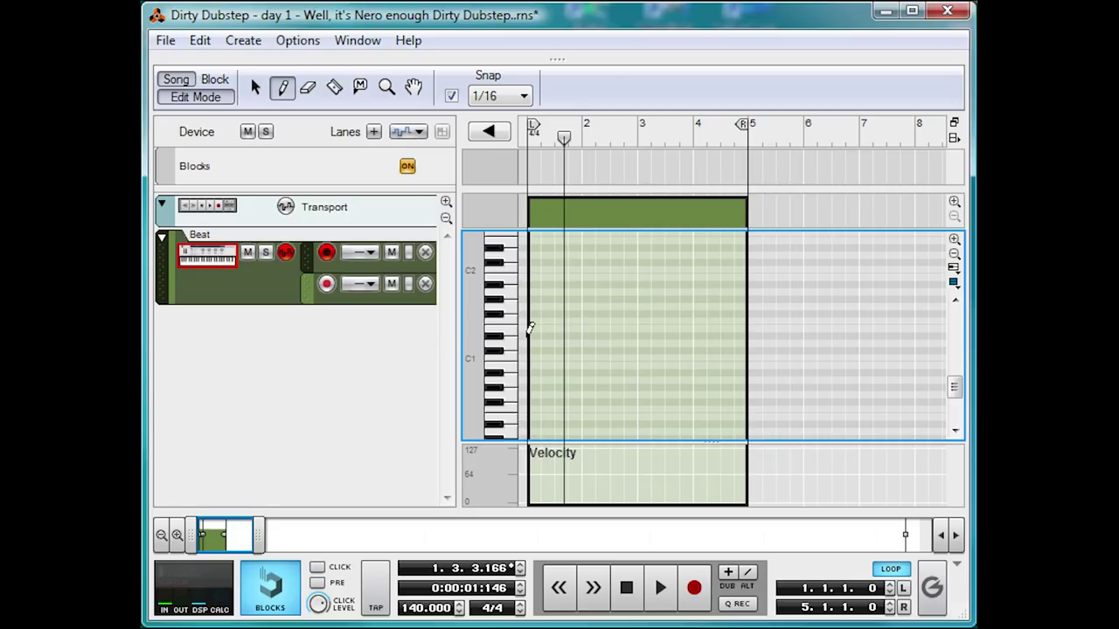
left_click(529, 336)
left_click(542, 336)
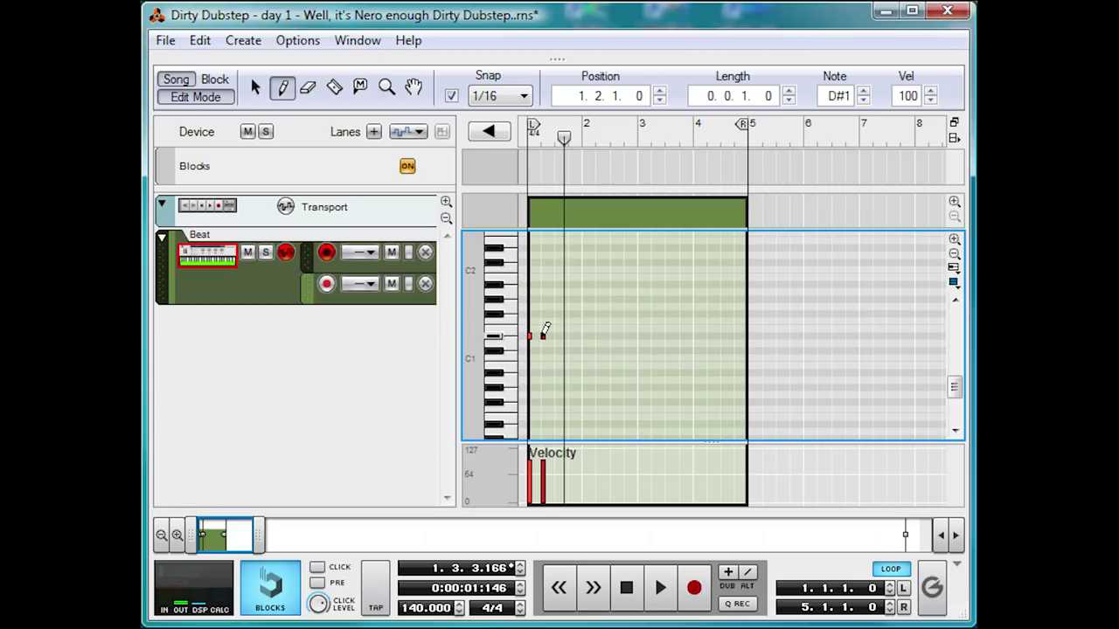
key("KP_0")
key("space")
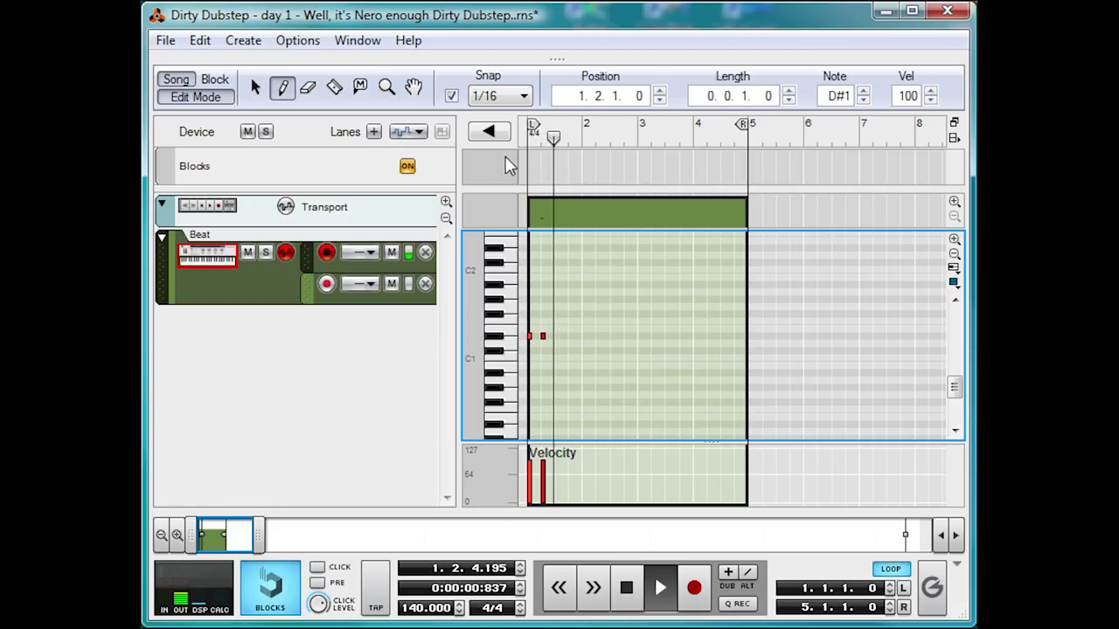
Paste the pair of D#1 hi-hat notes at bars 2, 3 and 4.
key("q")
left_click_drag(577, 317, 529, 345)
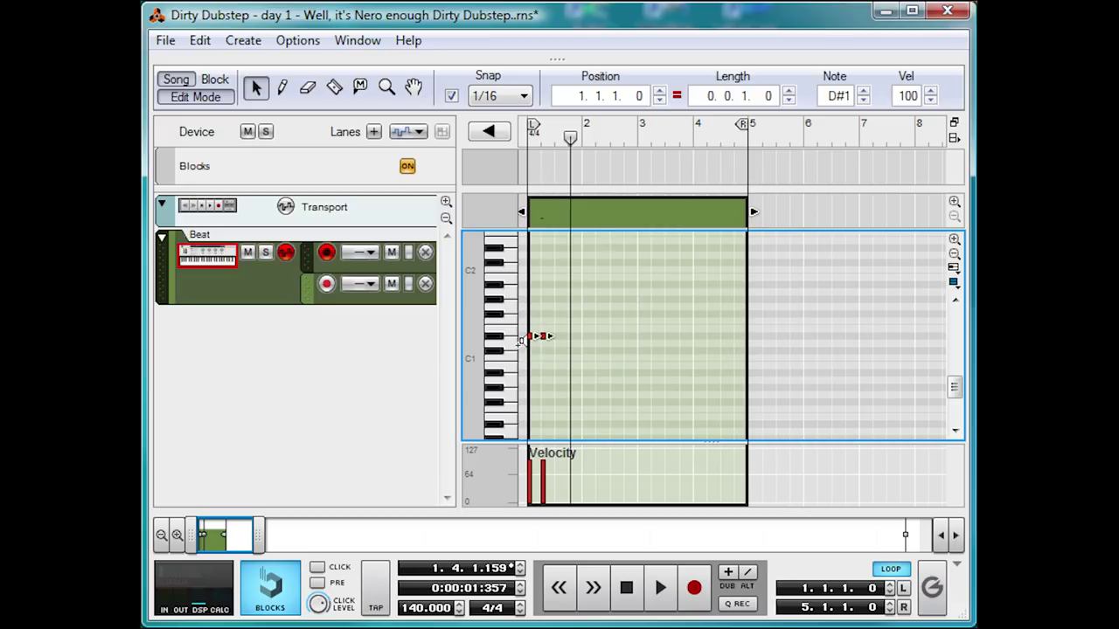
left_click(544, 337)
left_click_drag(587, 342, 532, 335)
left_click(584, 138)
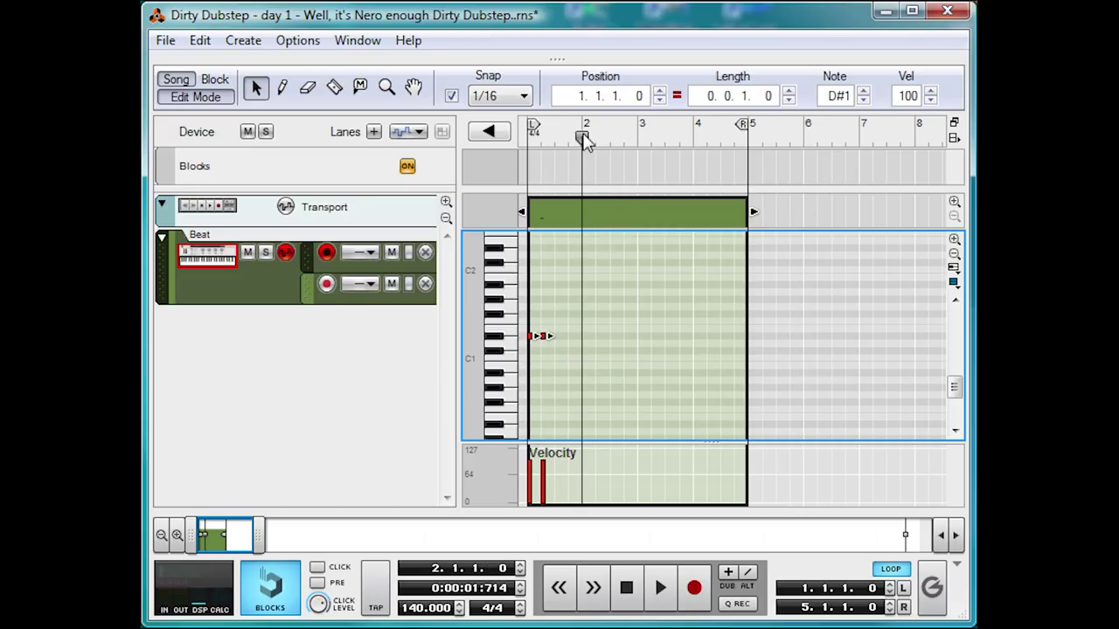
key("ctrl+v")
left_click(638, 139)
key("ctrl+v")
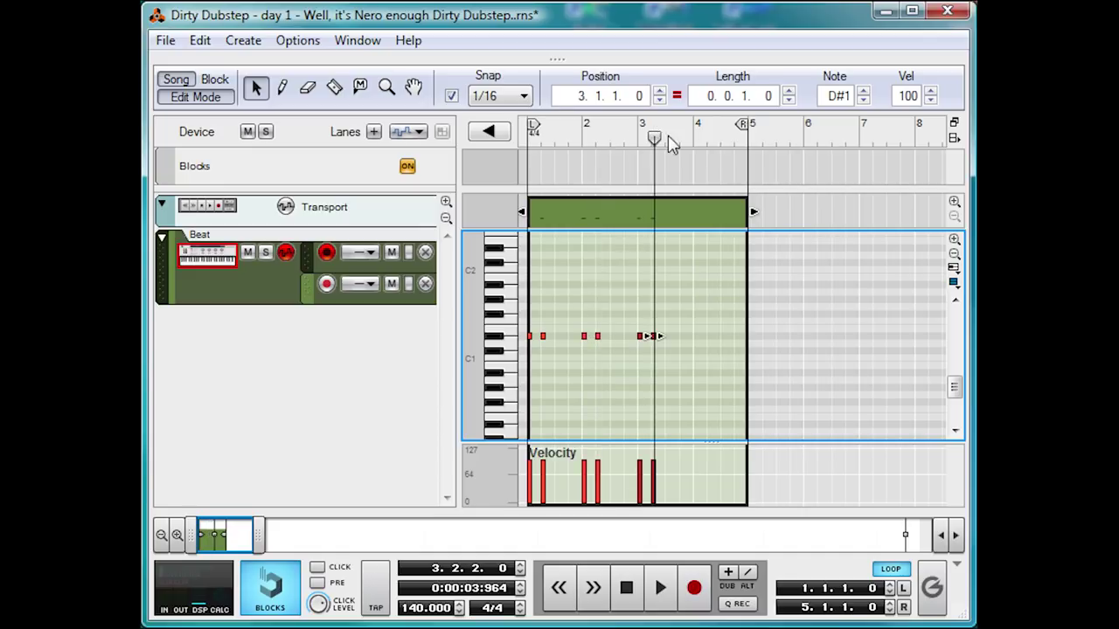
left_click(694, 139)
key("ctrl+v")
Add an extra D#1 note at 3.4.2 and play from 3.4.1 to check it.
left_click(688, 331)
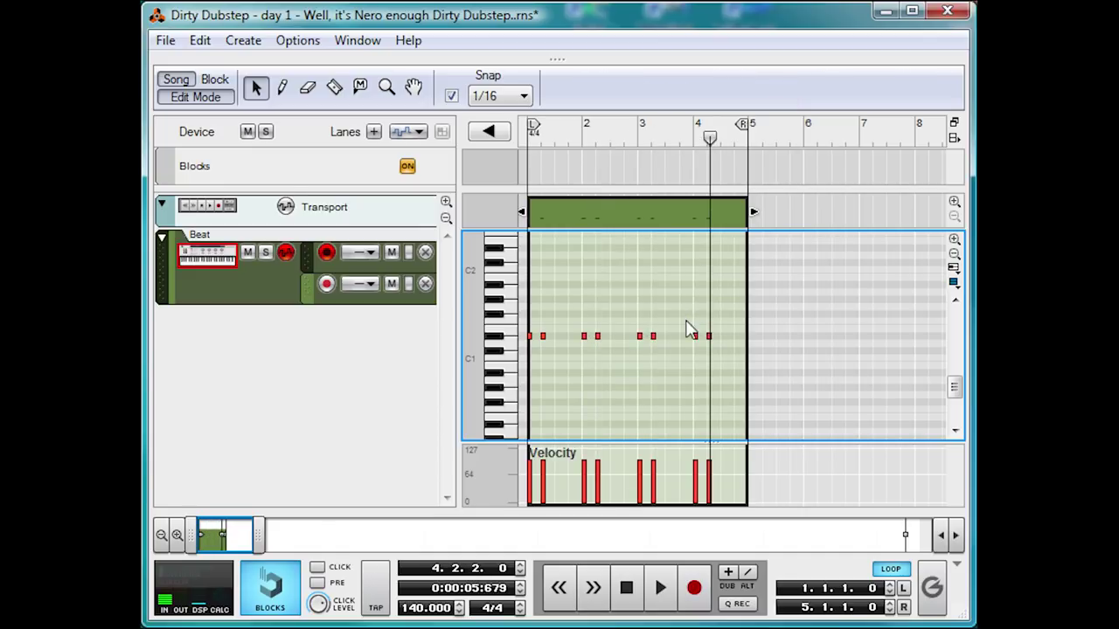
key("w")
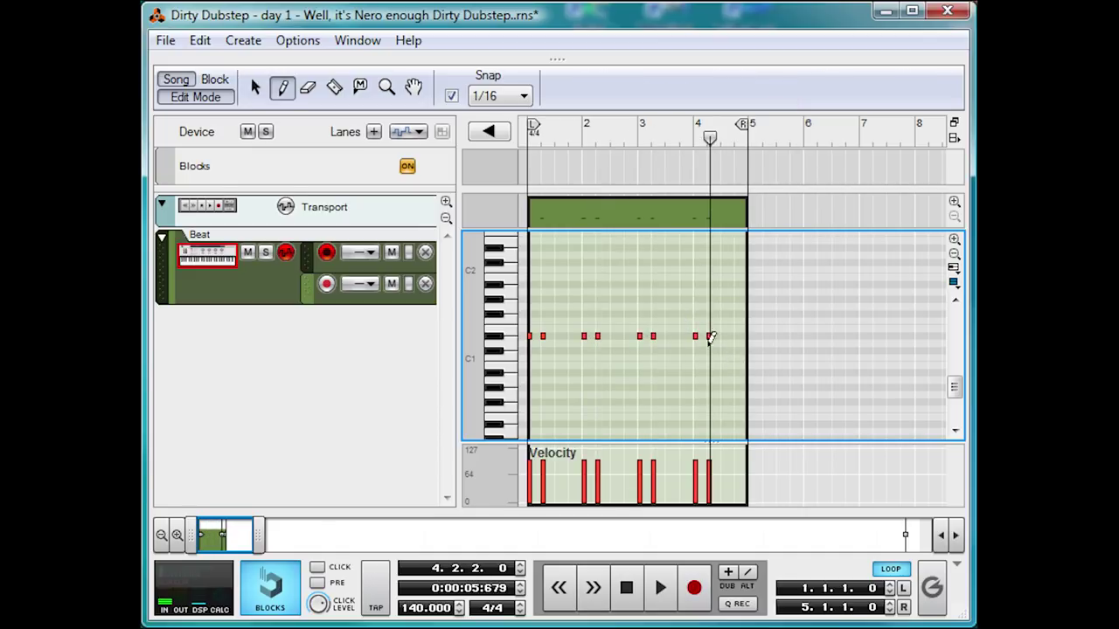
left_click(686, 336)
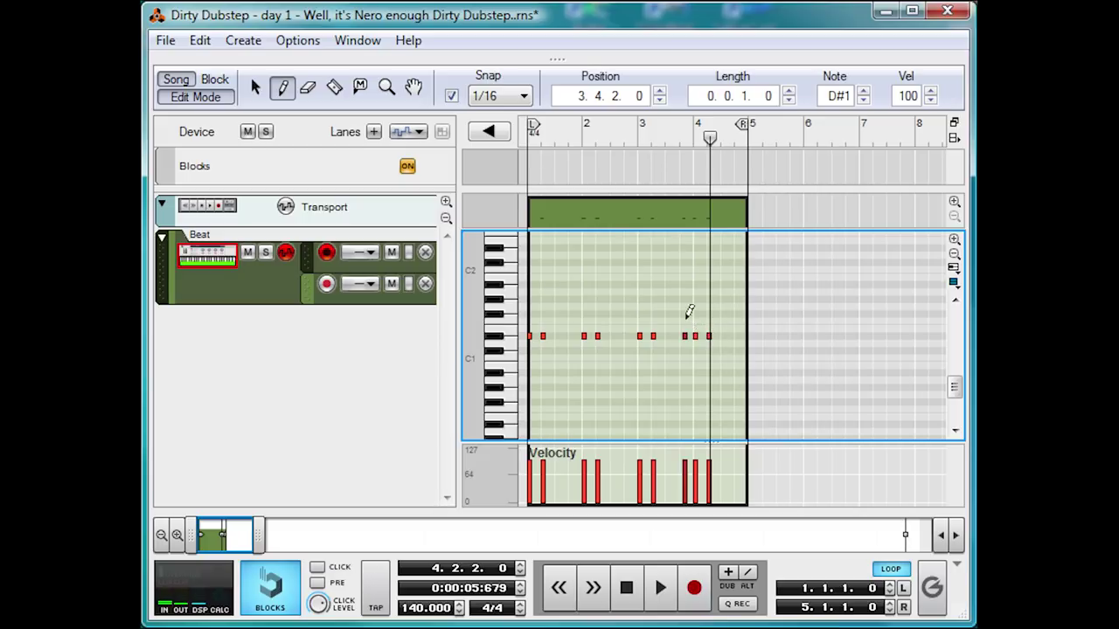
left_click(678, 141)
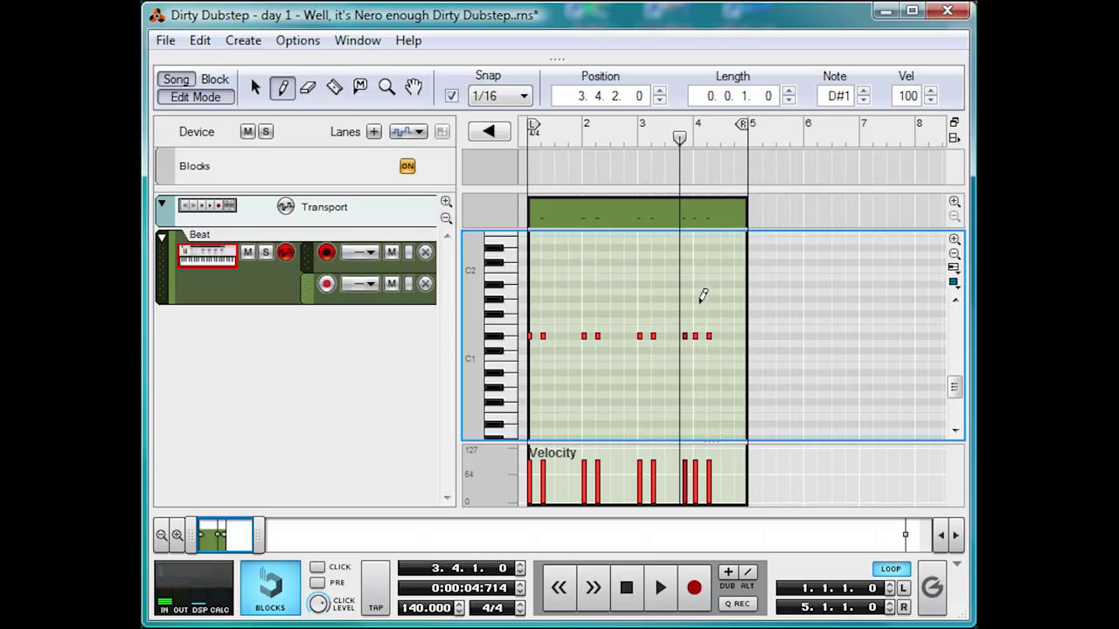
key("space")
key("space")
key("q")
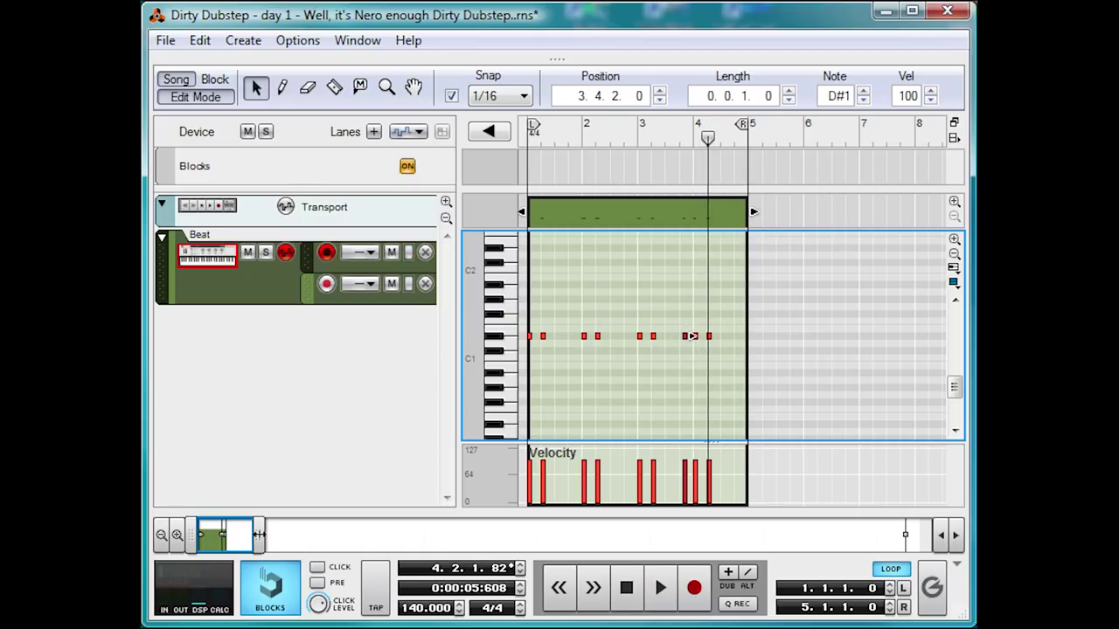
Replace the D#1 hi-hat note at 3.4.2 with one at 3.4.3 and play it back.
left_click_drag(259, 535, 224, 535)
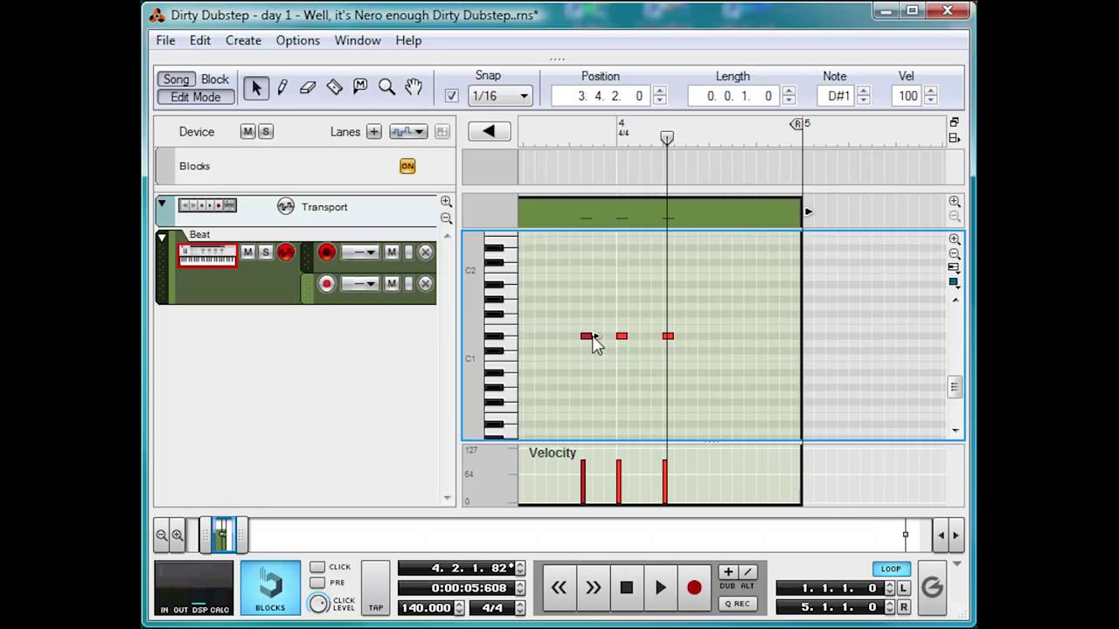
key("Delete")
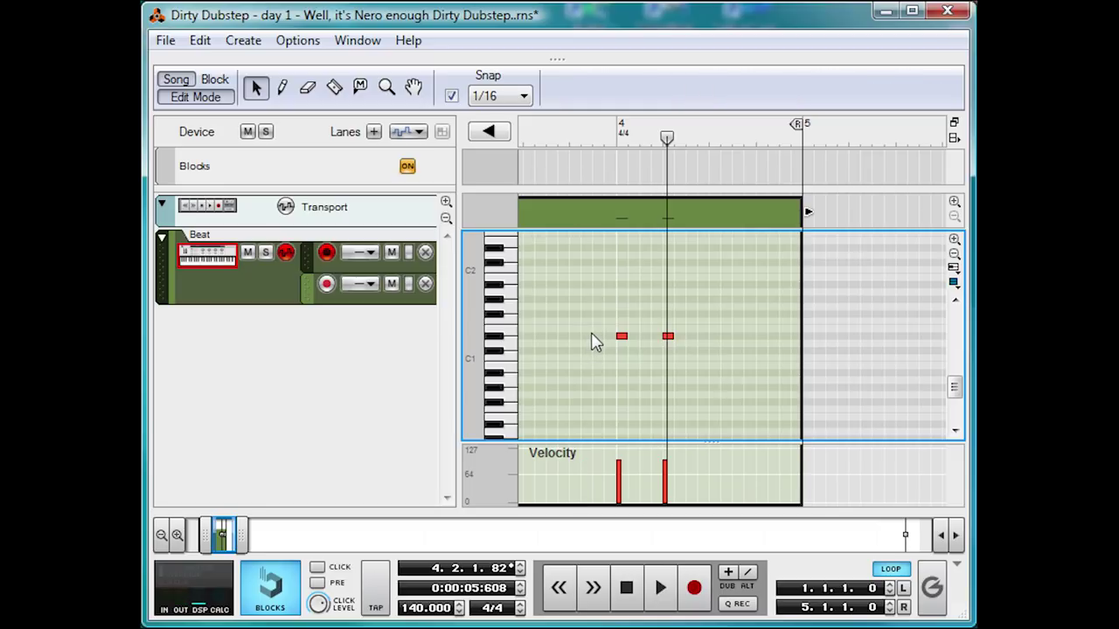
key("w")
left_click(597, 336)
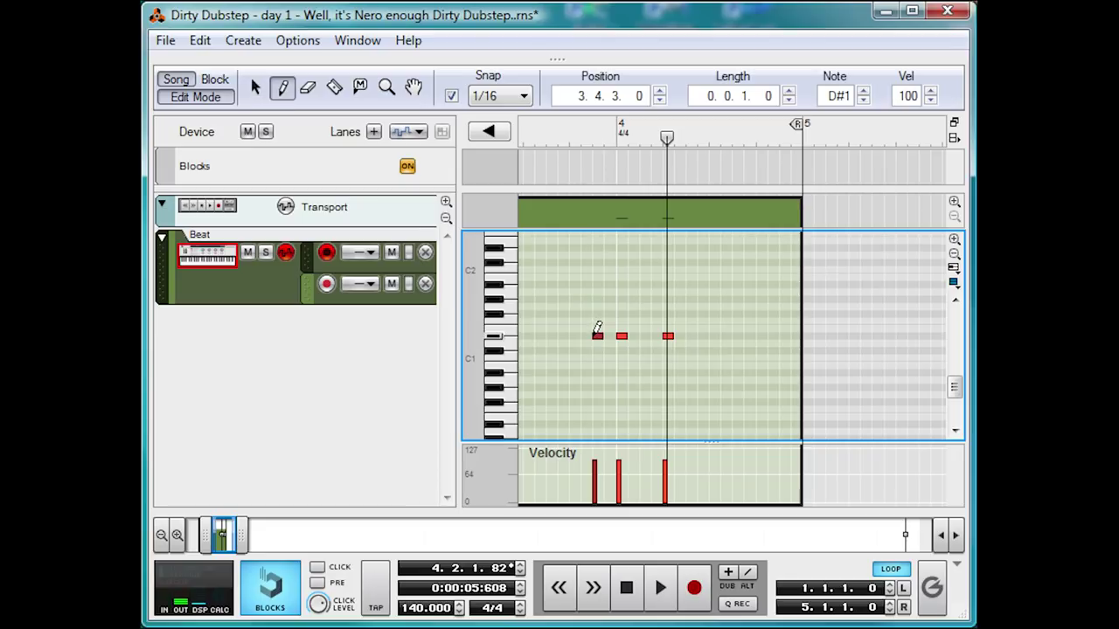
left_click(570, 144)
key("space")
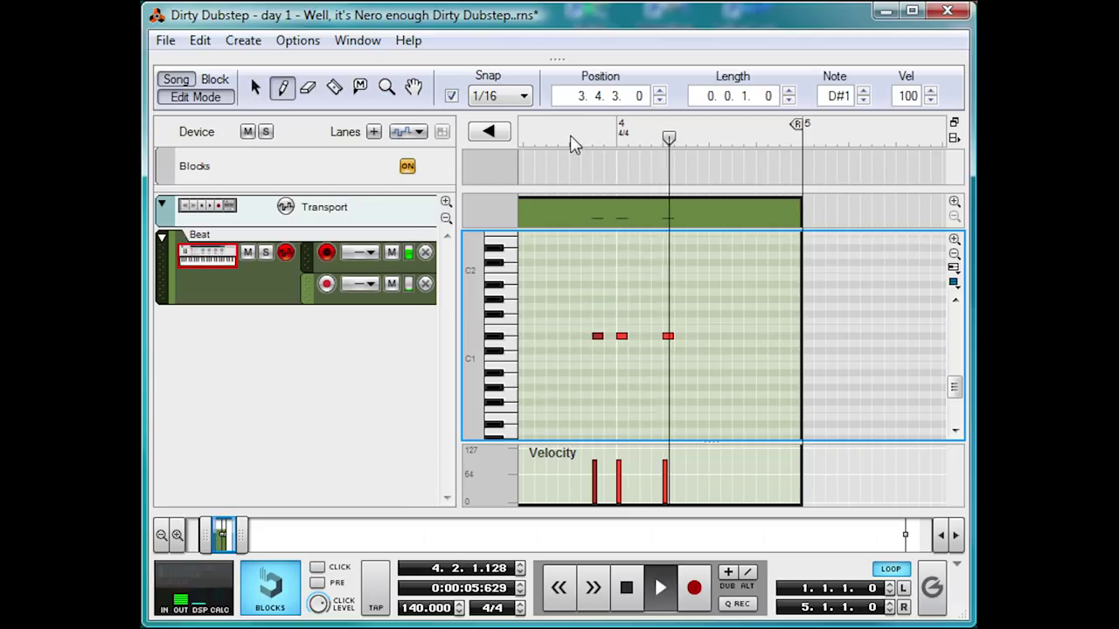
key("space")
Rewind to bar 1 and play the looped pattern from the top.
key("q")
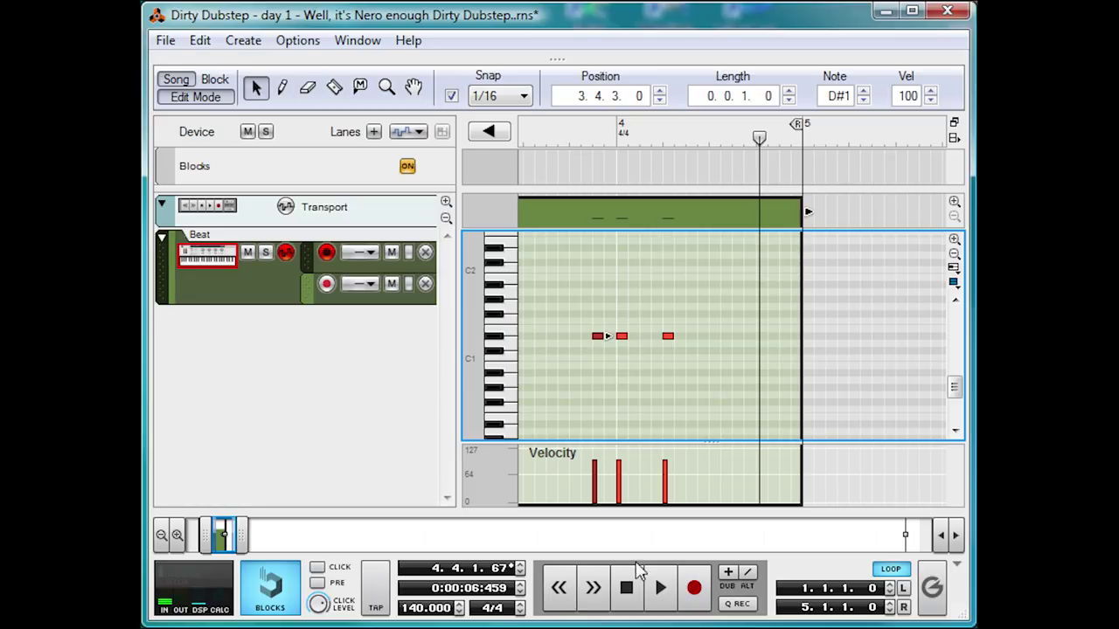
left_click(626, 587)
left_click(626, 587)
key("space")
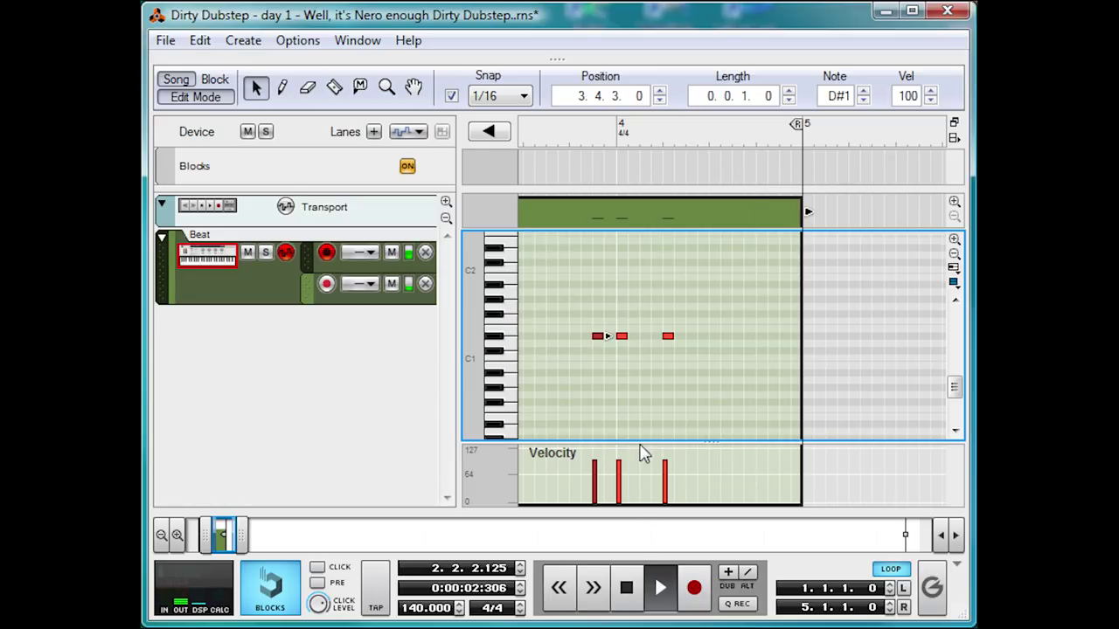
left_click(175, 83)
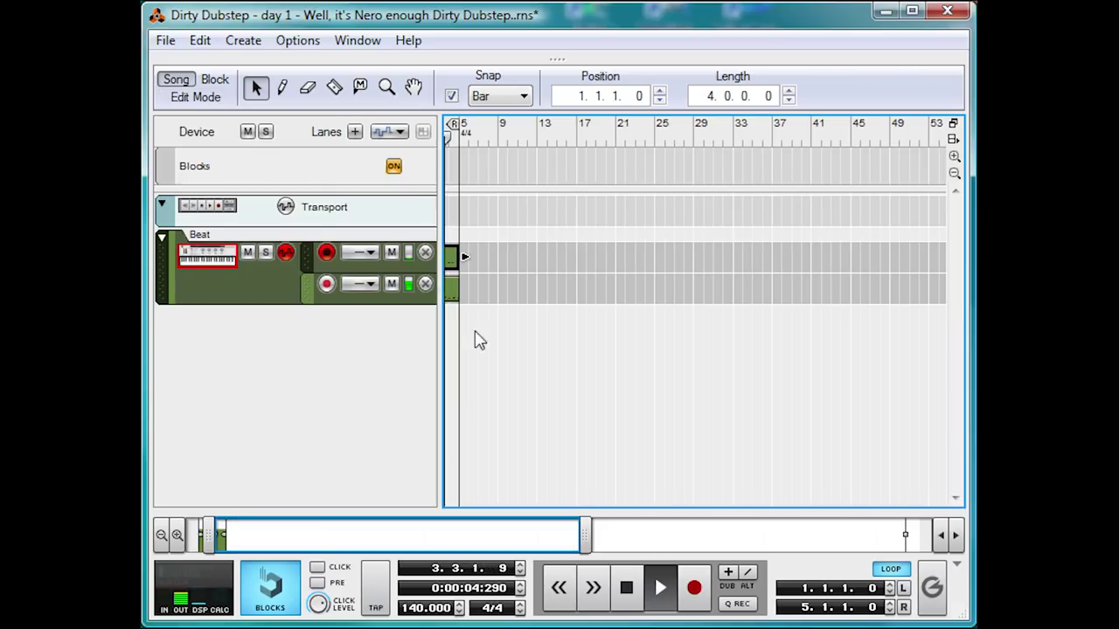
left_click_drag(471, 548, 259, 546)
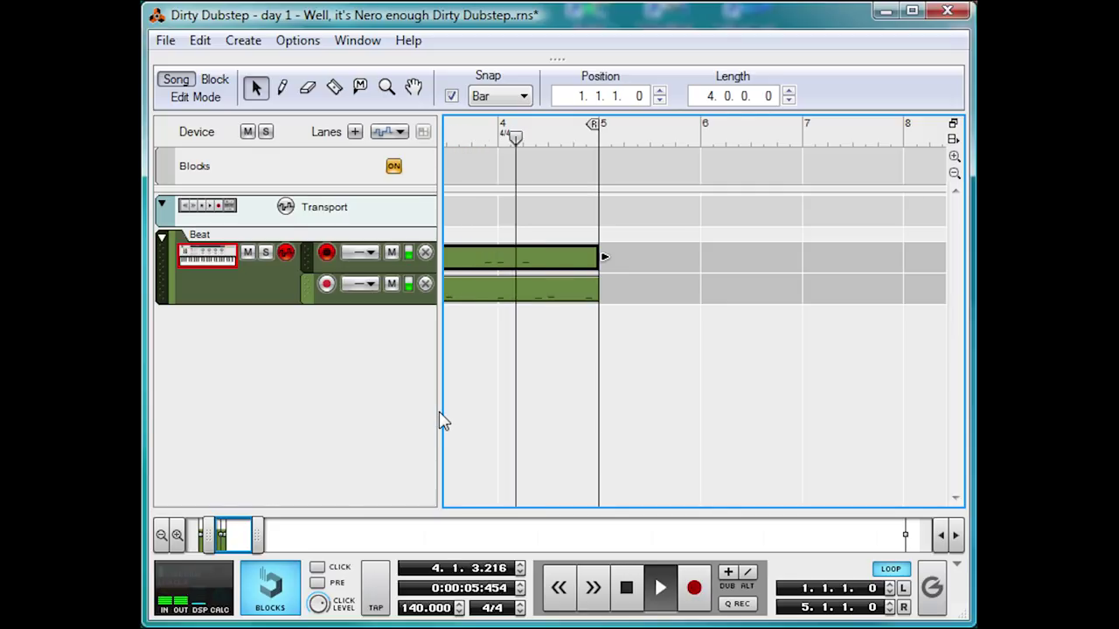
key("space")
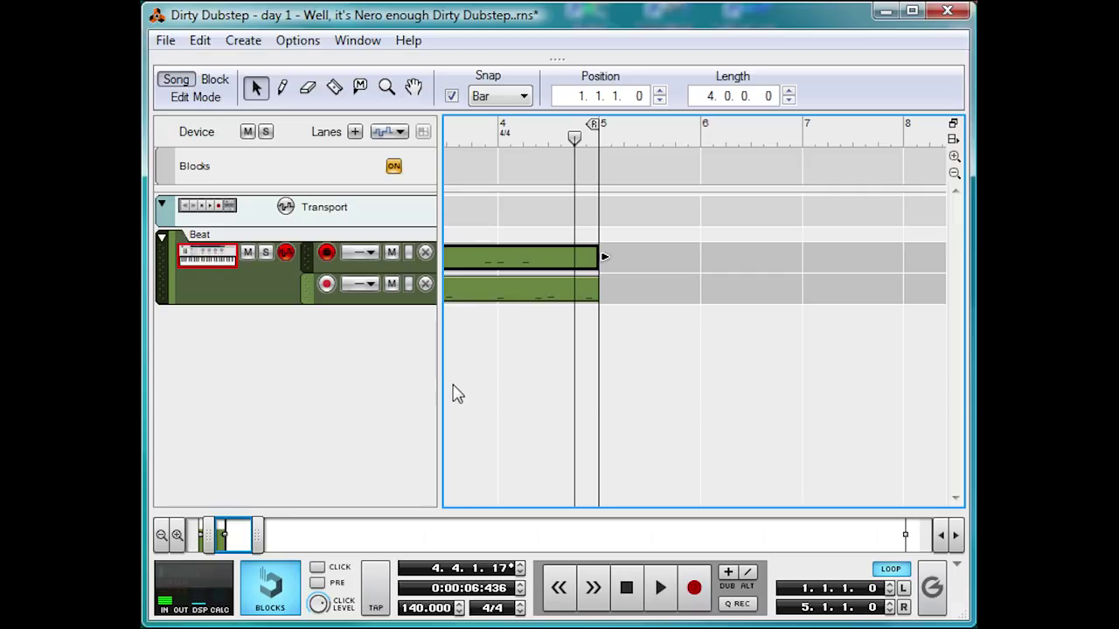
left_click(498, 122)
key("Home")
key("space")
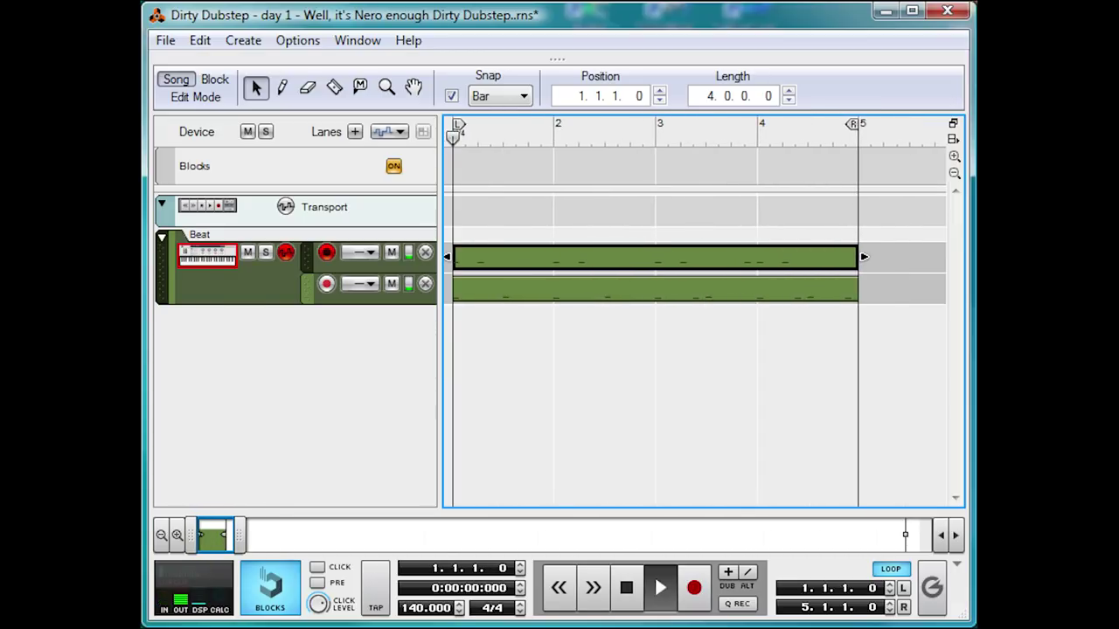